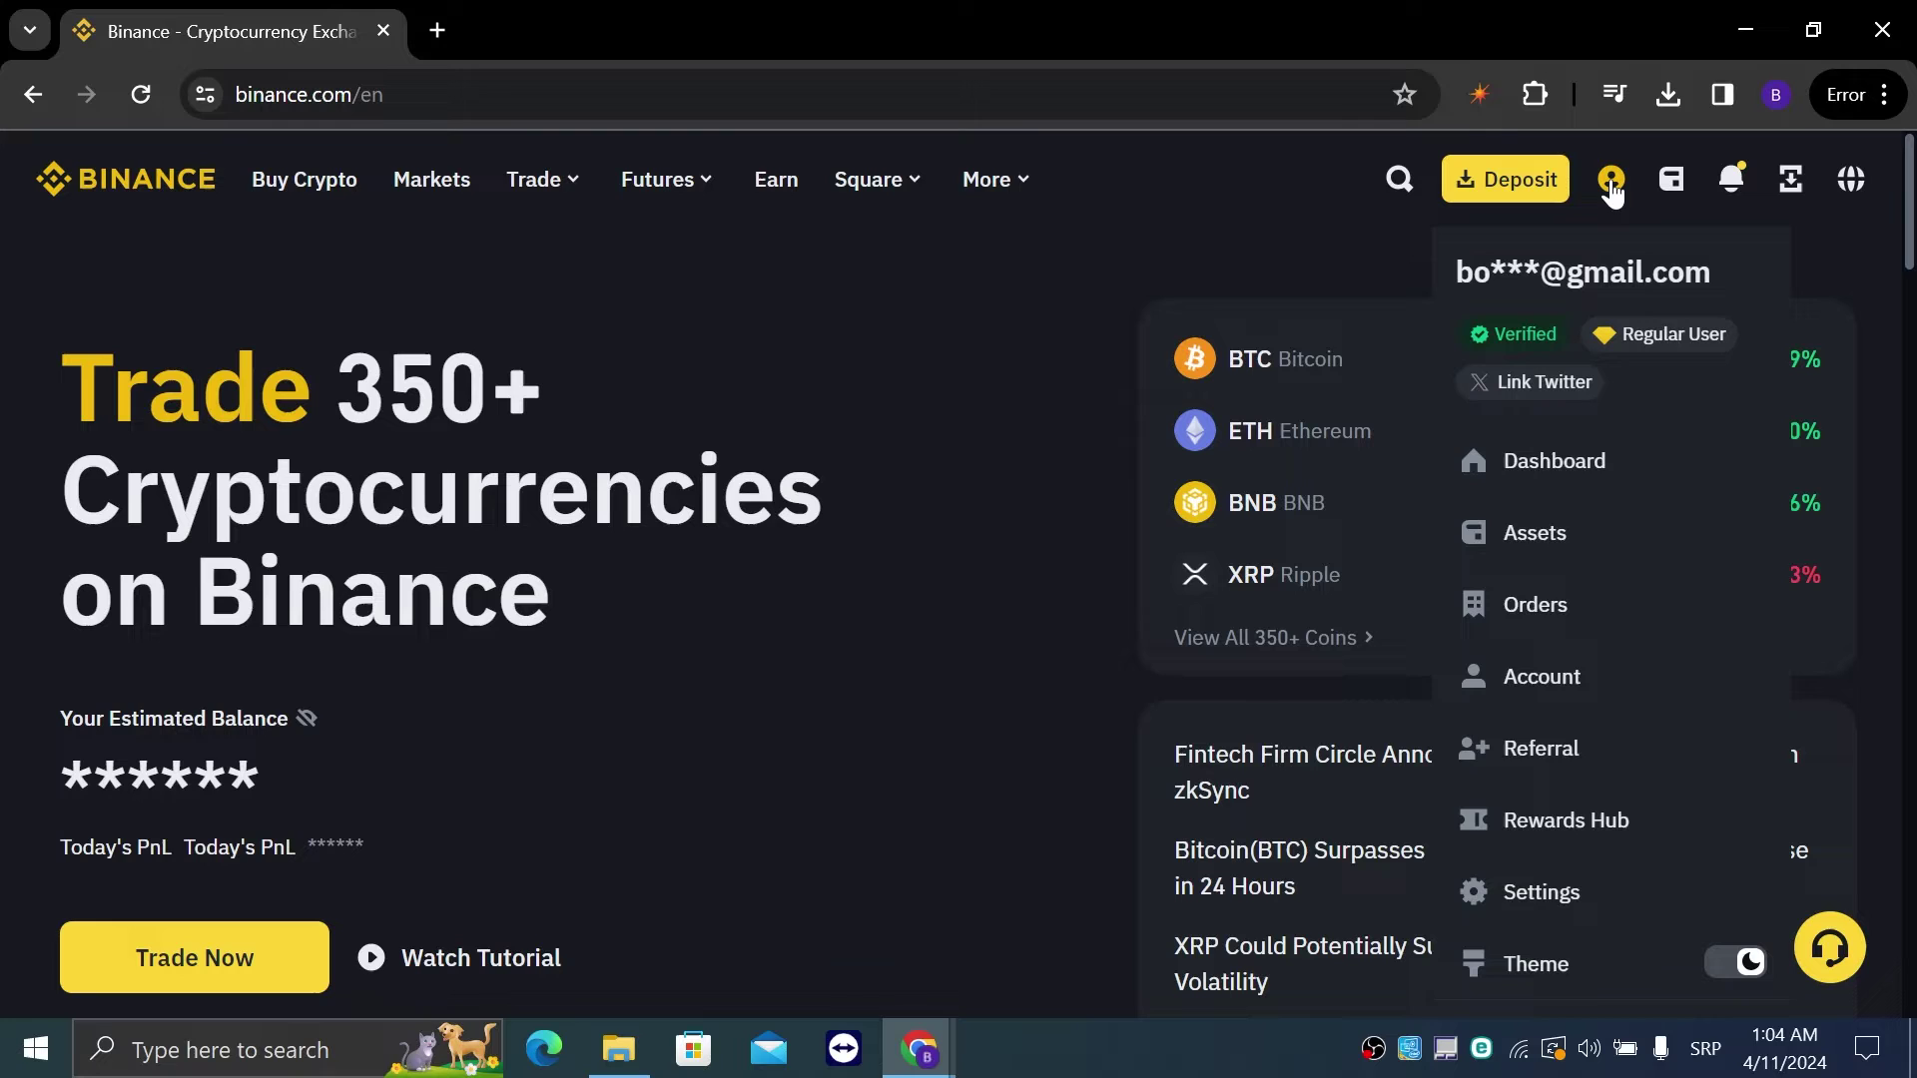
- Reach the account Security settings from the account menu via the Account sidebar section
click(1563, 893)
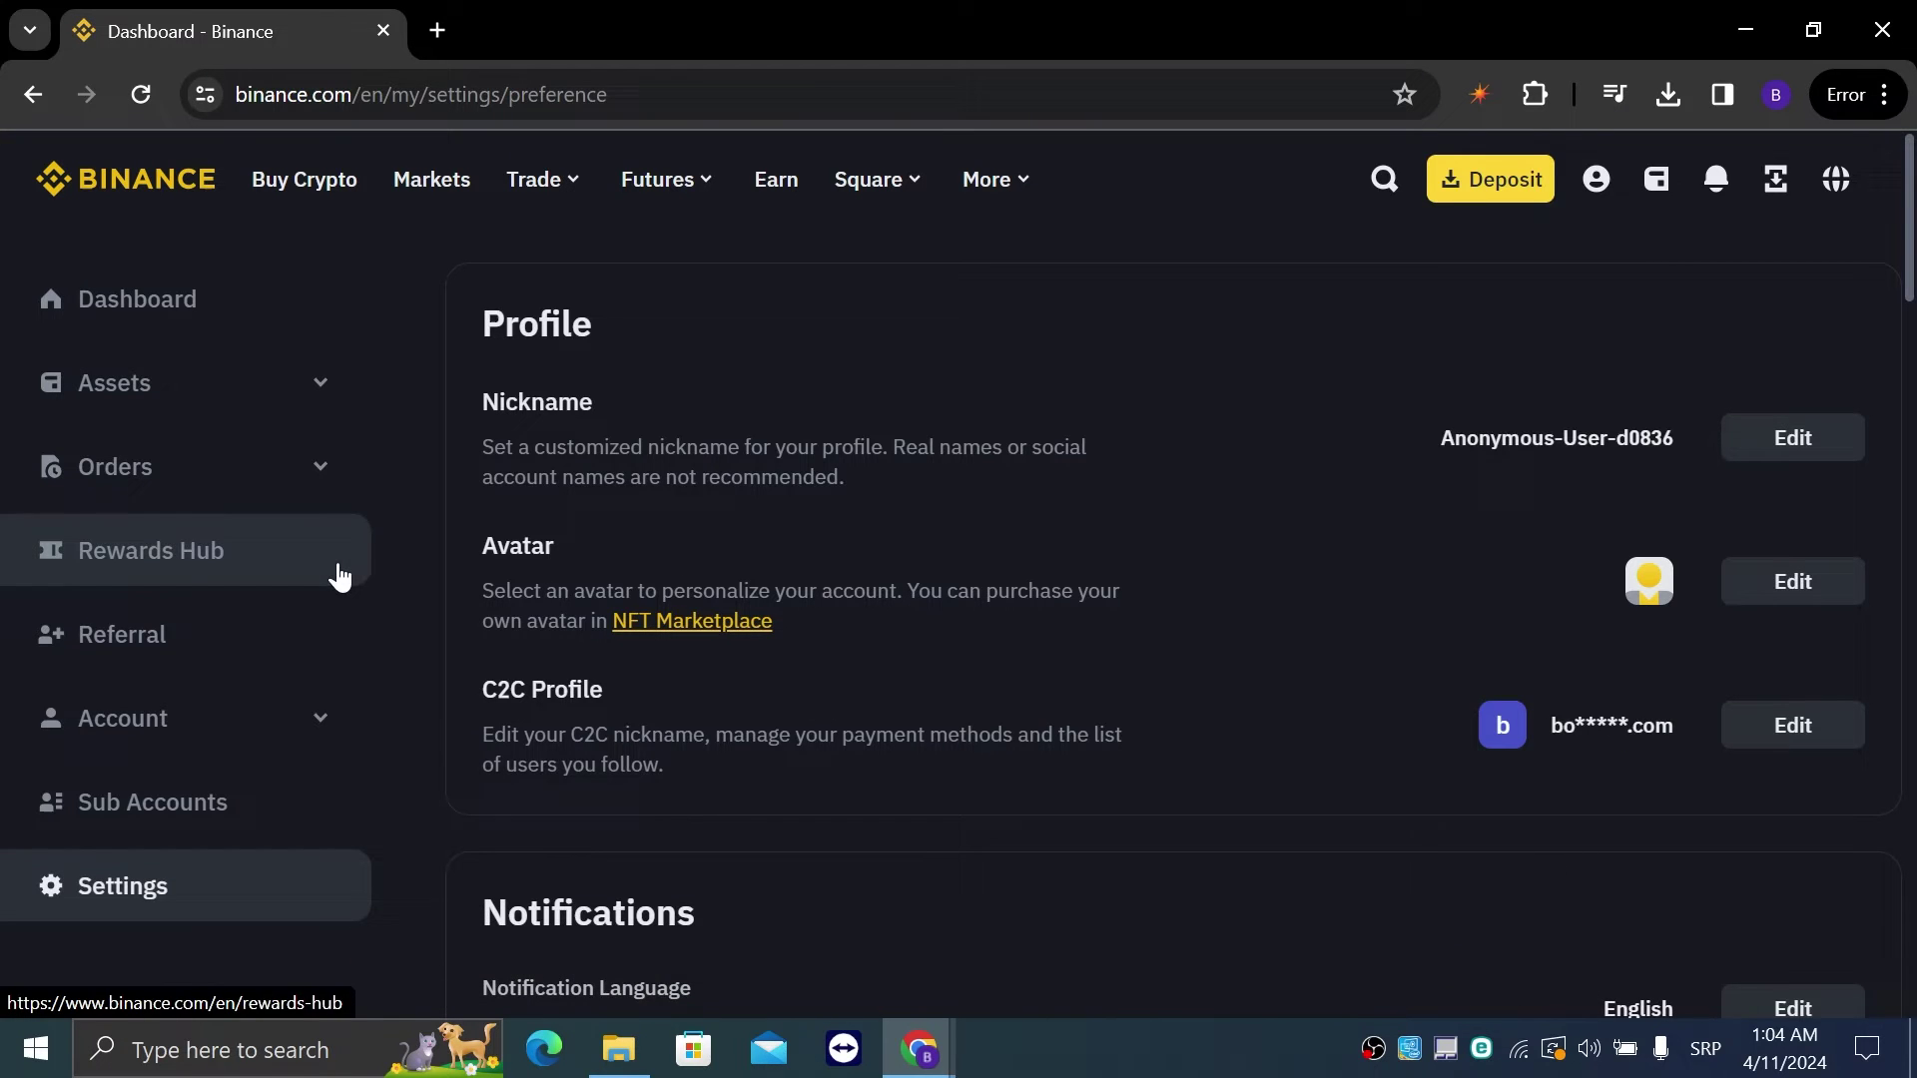
scroll(312, 708, down, 5)
scroll(308, 701, up, 5)
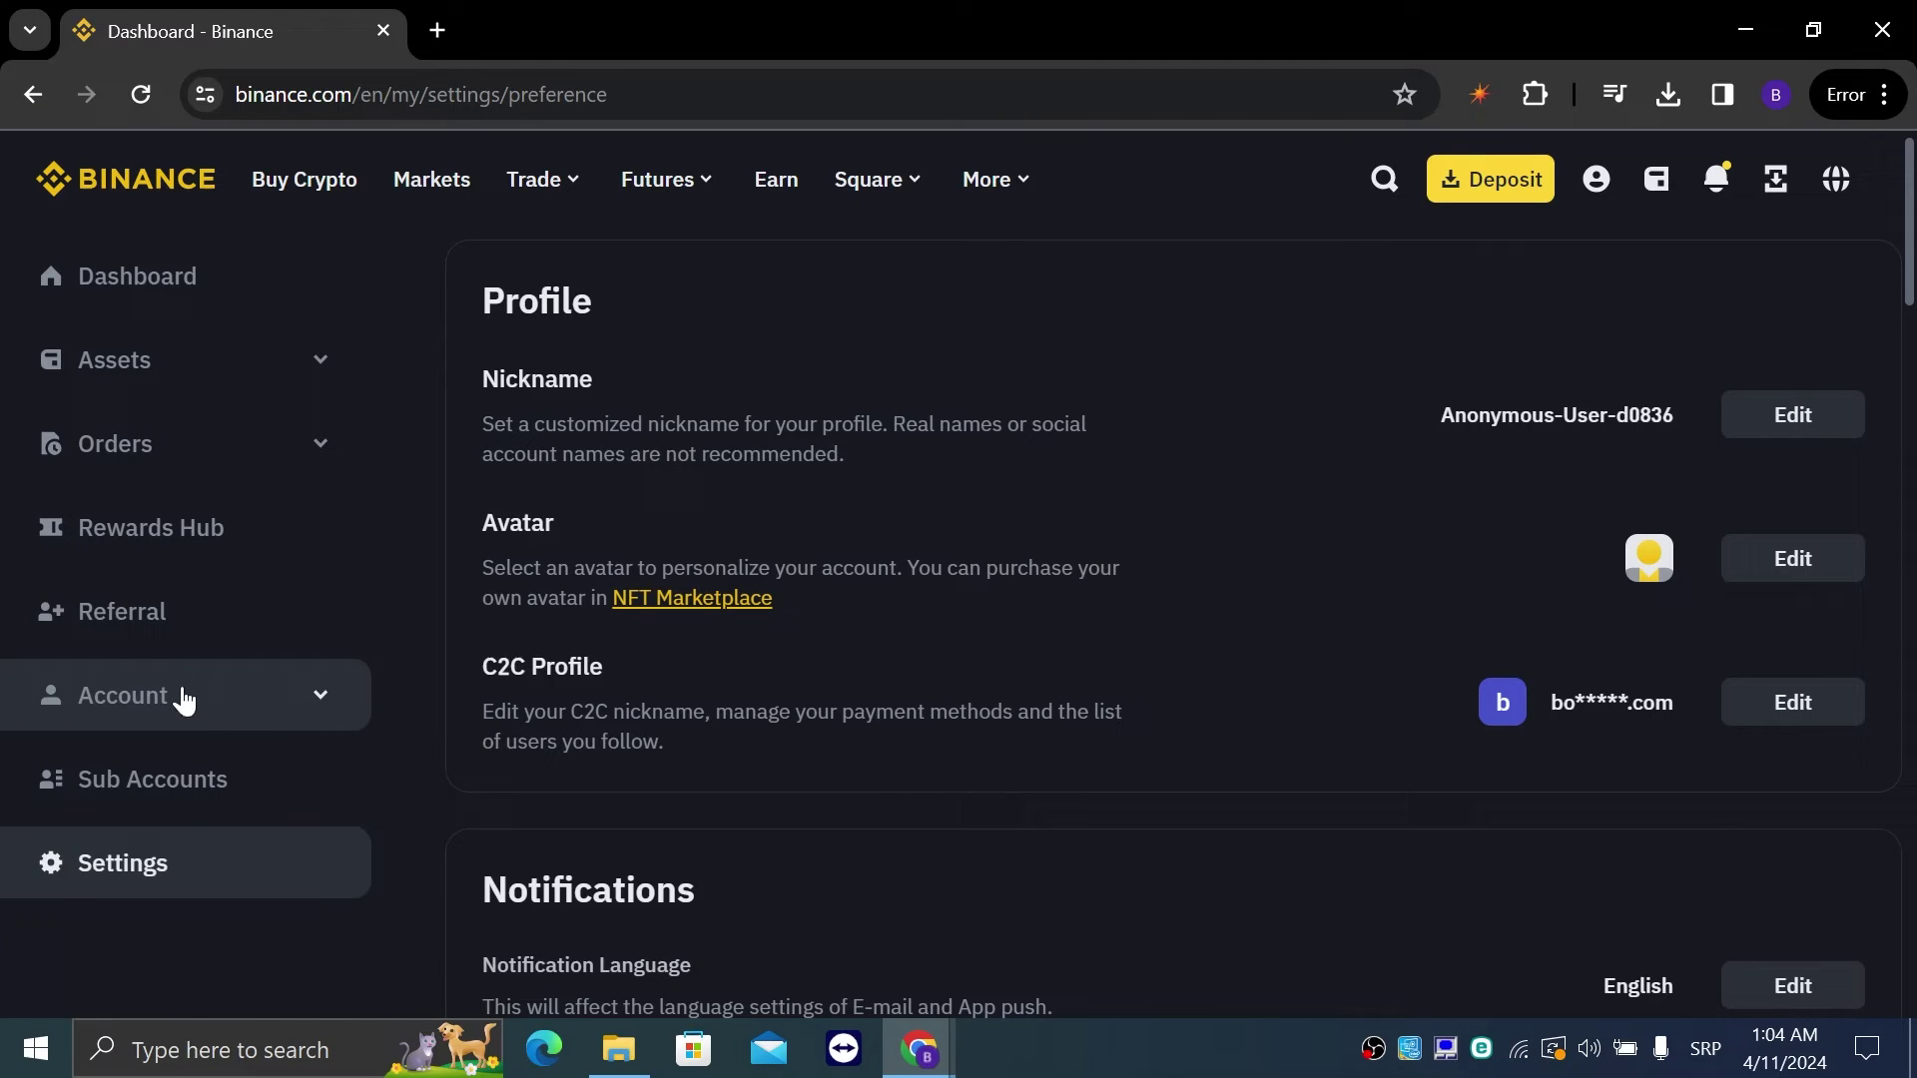
click(311, 714)
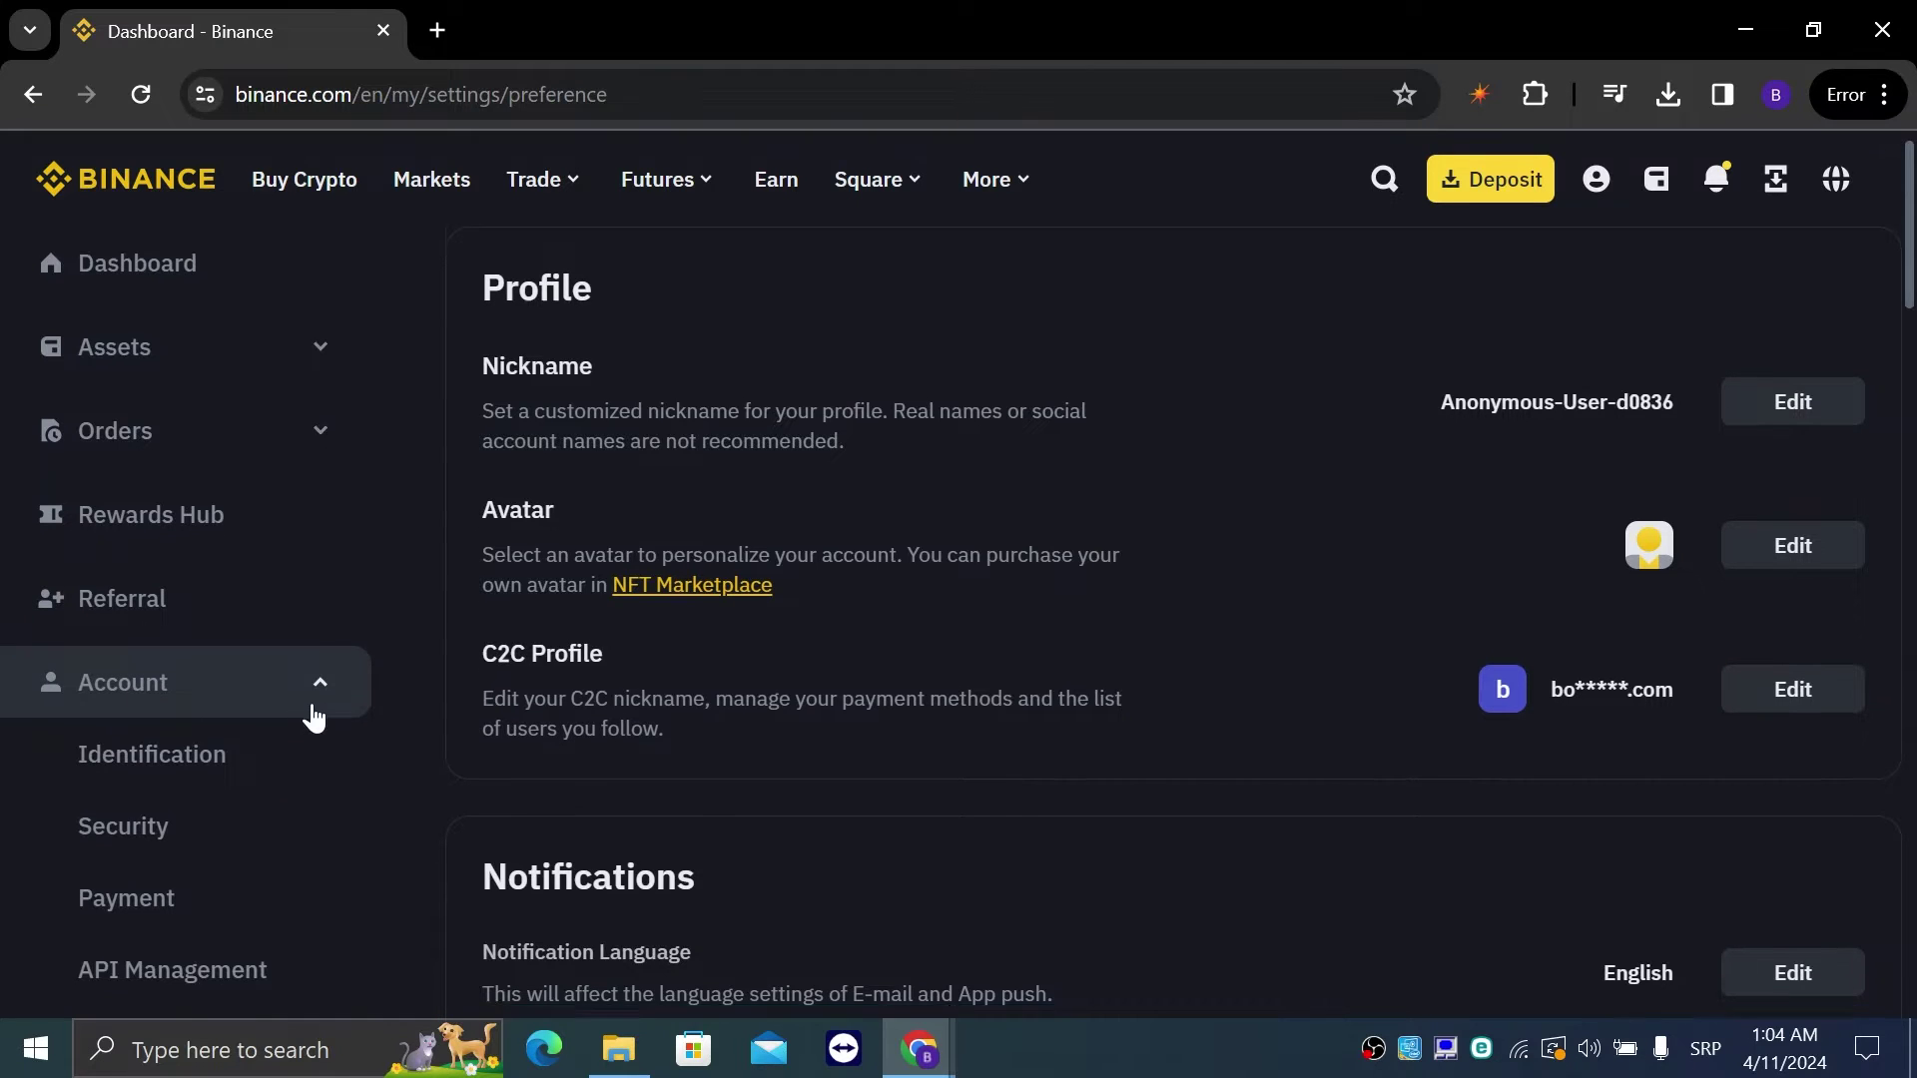
scroll(308, 715, down, 1)
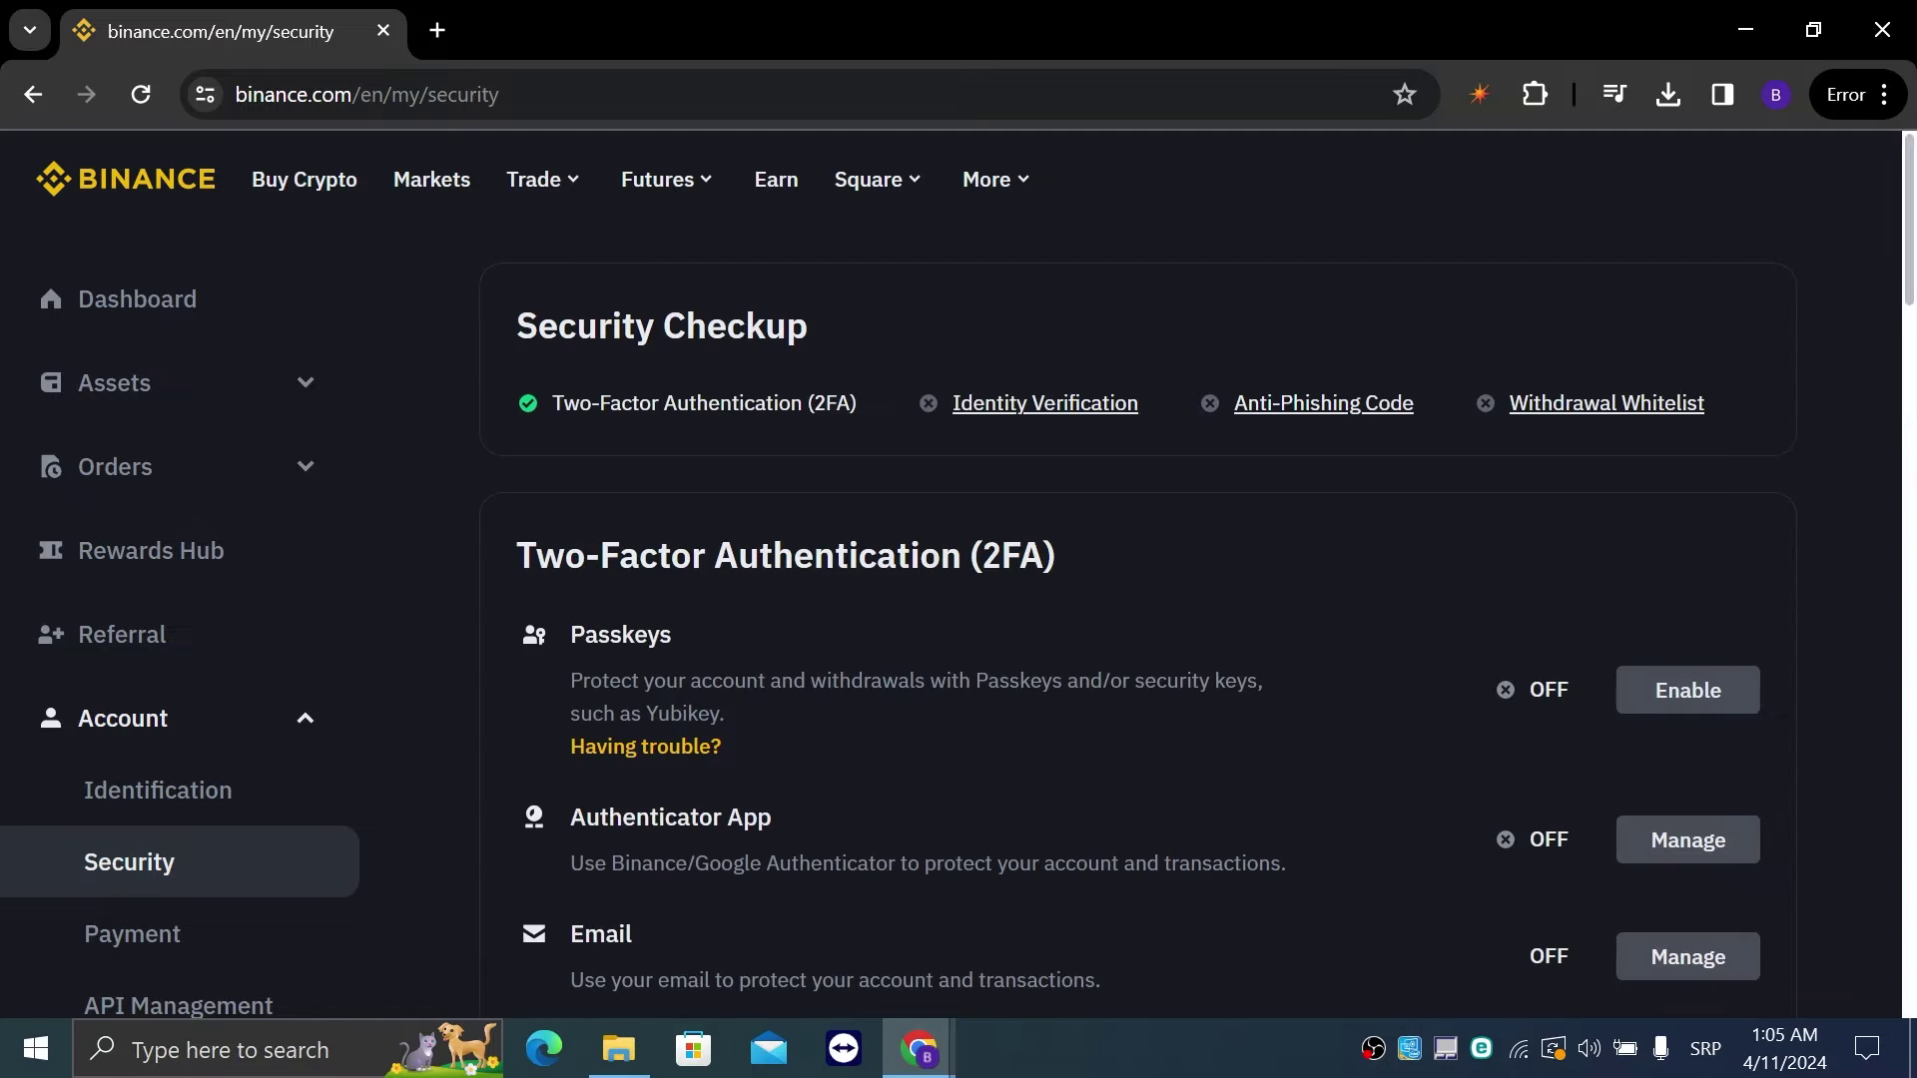
scroll(919, 688, down, 2)
scroll(917, 693, down, 1)
scroll(918, 681, down, 1)
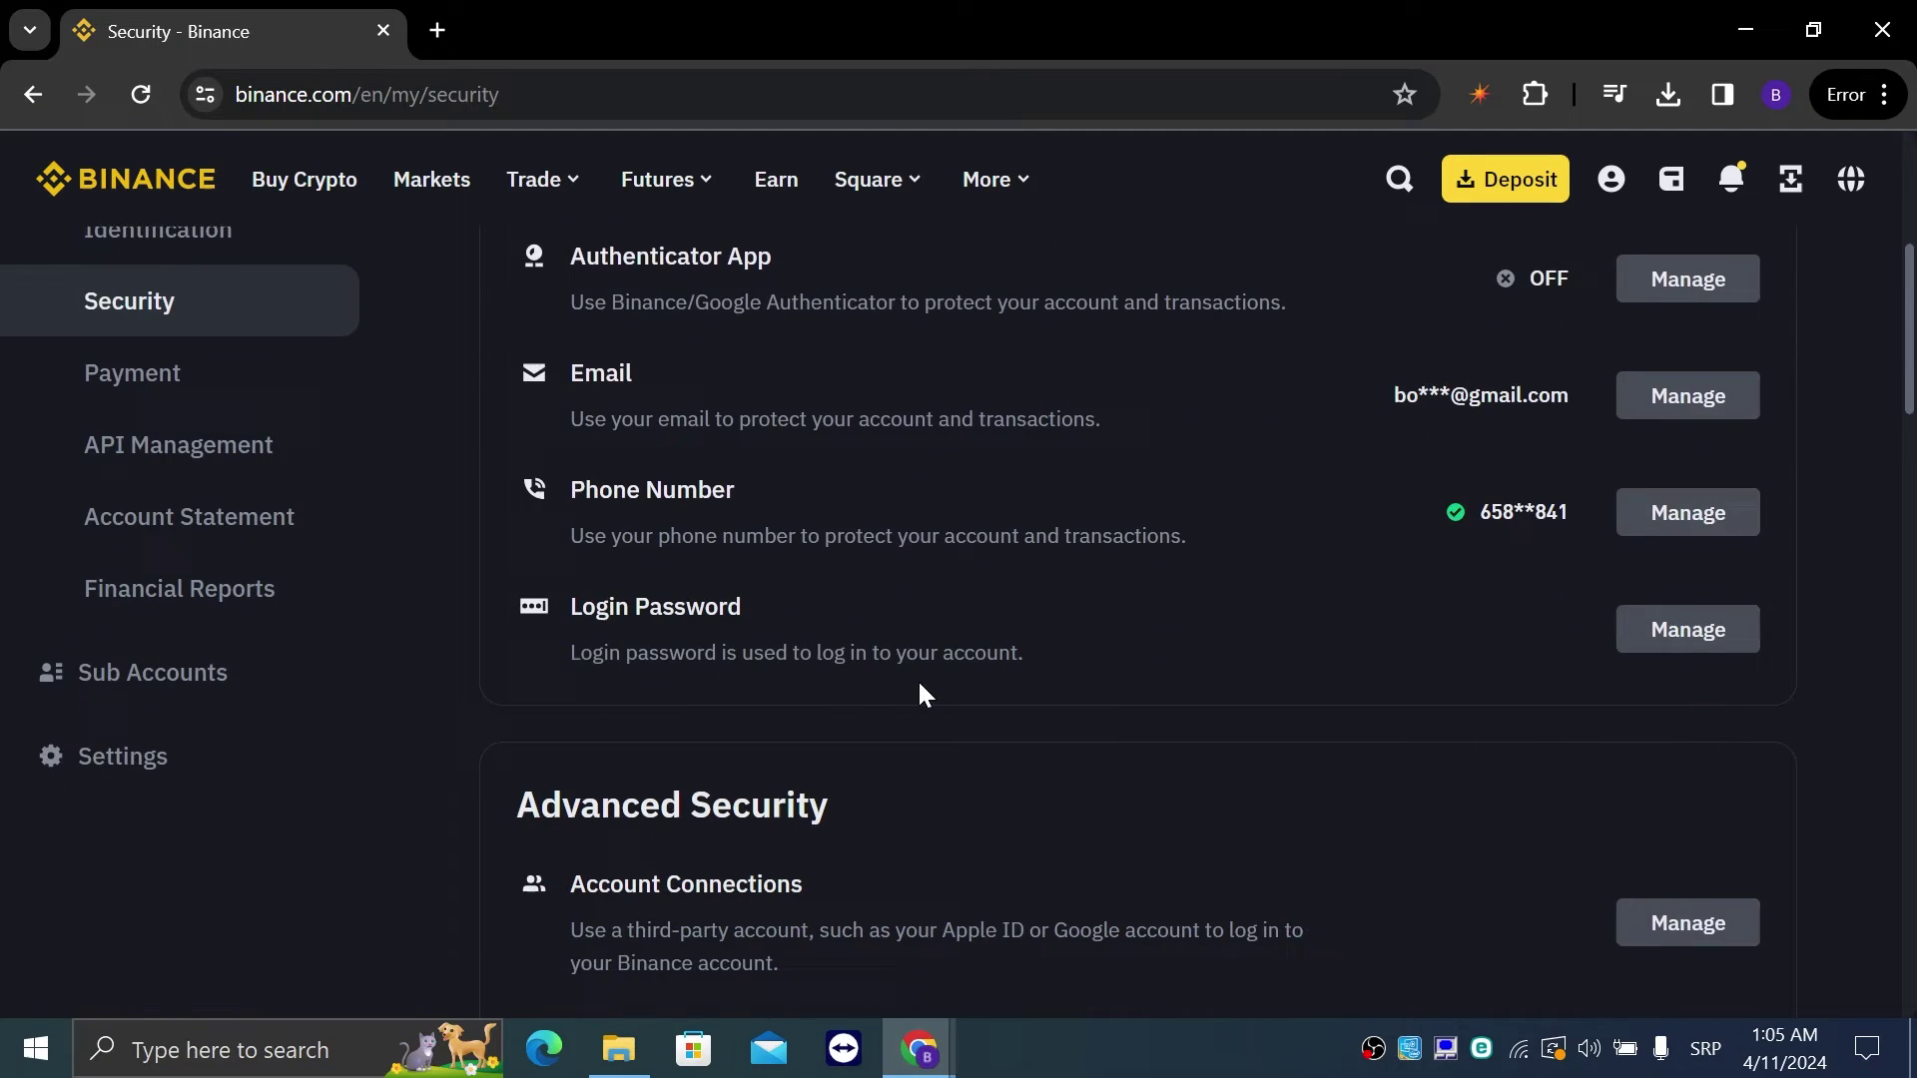
scroll(917, 679, down, 2)
scroll(918, 678, down, 2)
scroll(918, 678, down, 1)
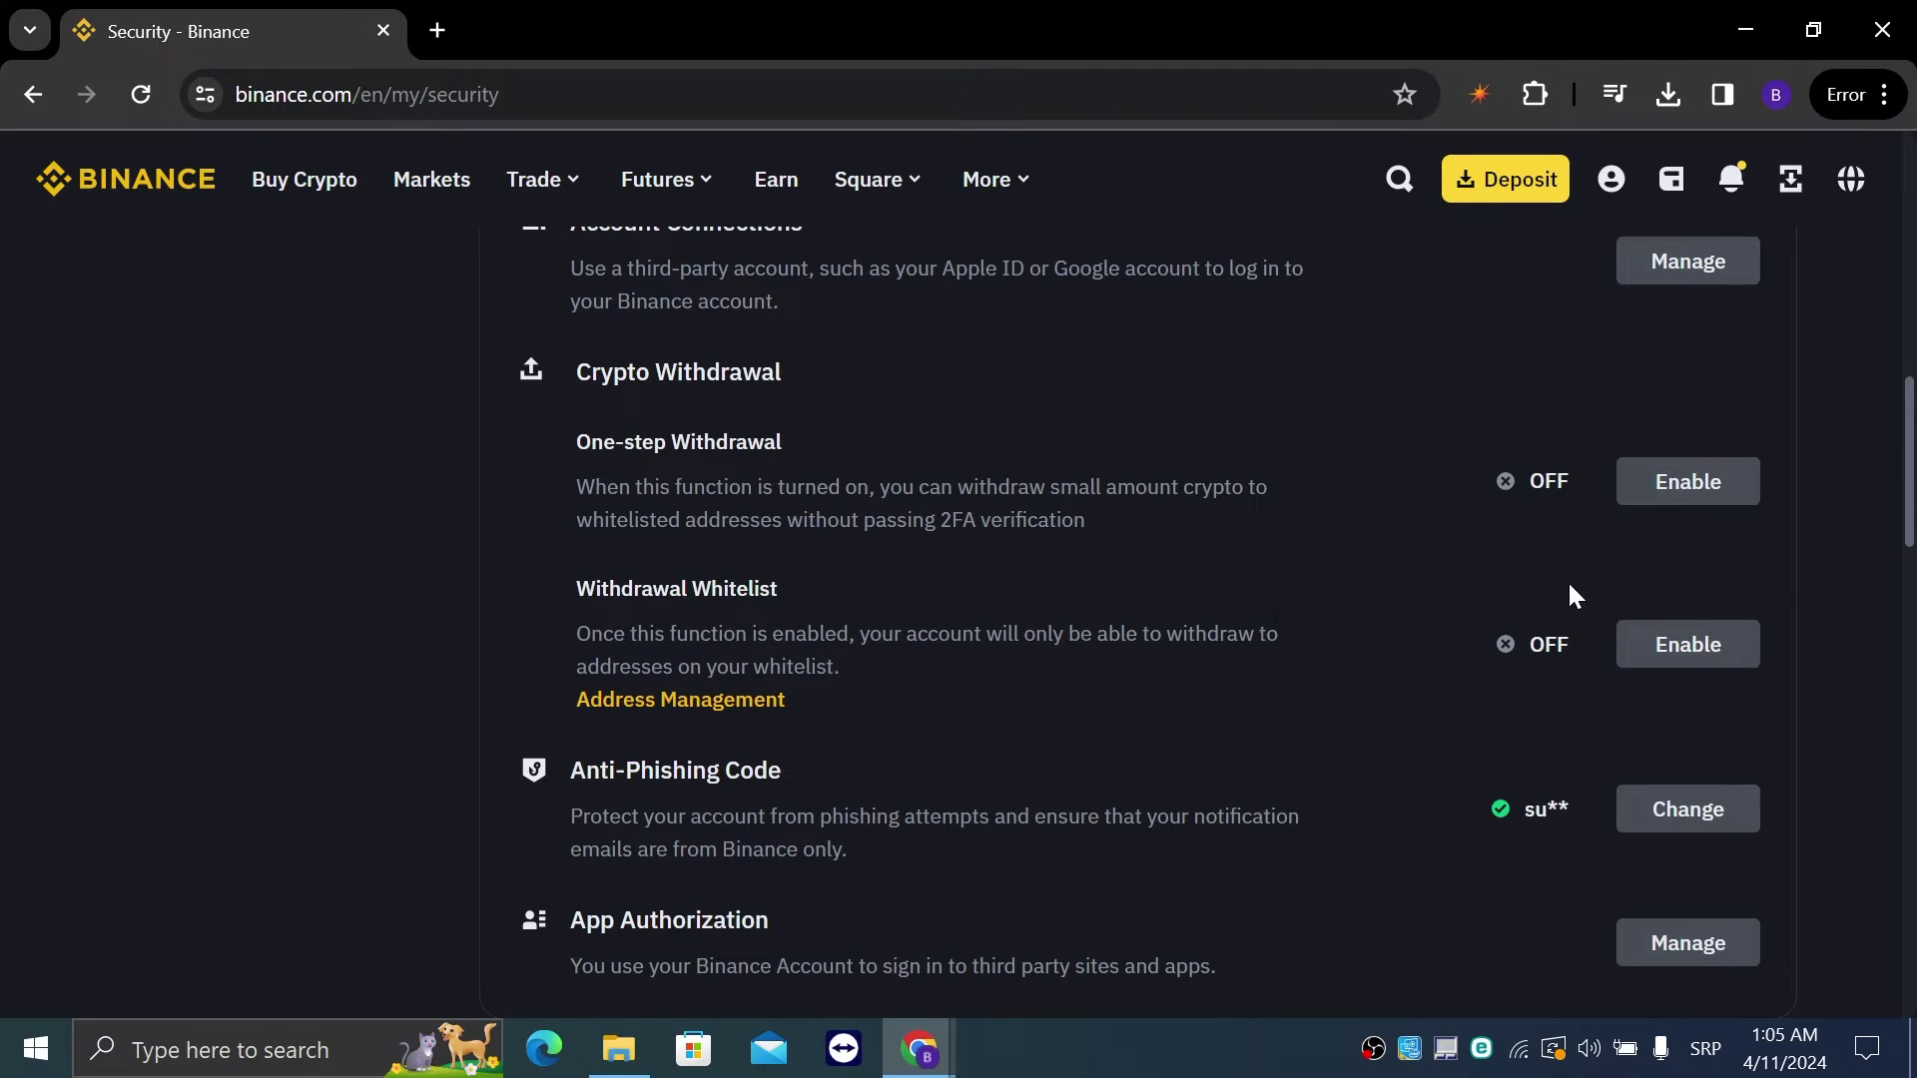
- Start enabling the Withdrawal Whitelist in the Crypto Withdrawal section
click(1652, 647)
- Confirm enabling the whitelist and verify with a passkey from another device over Bluetooth
click(1027, 734)
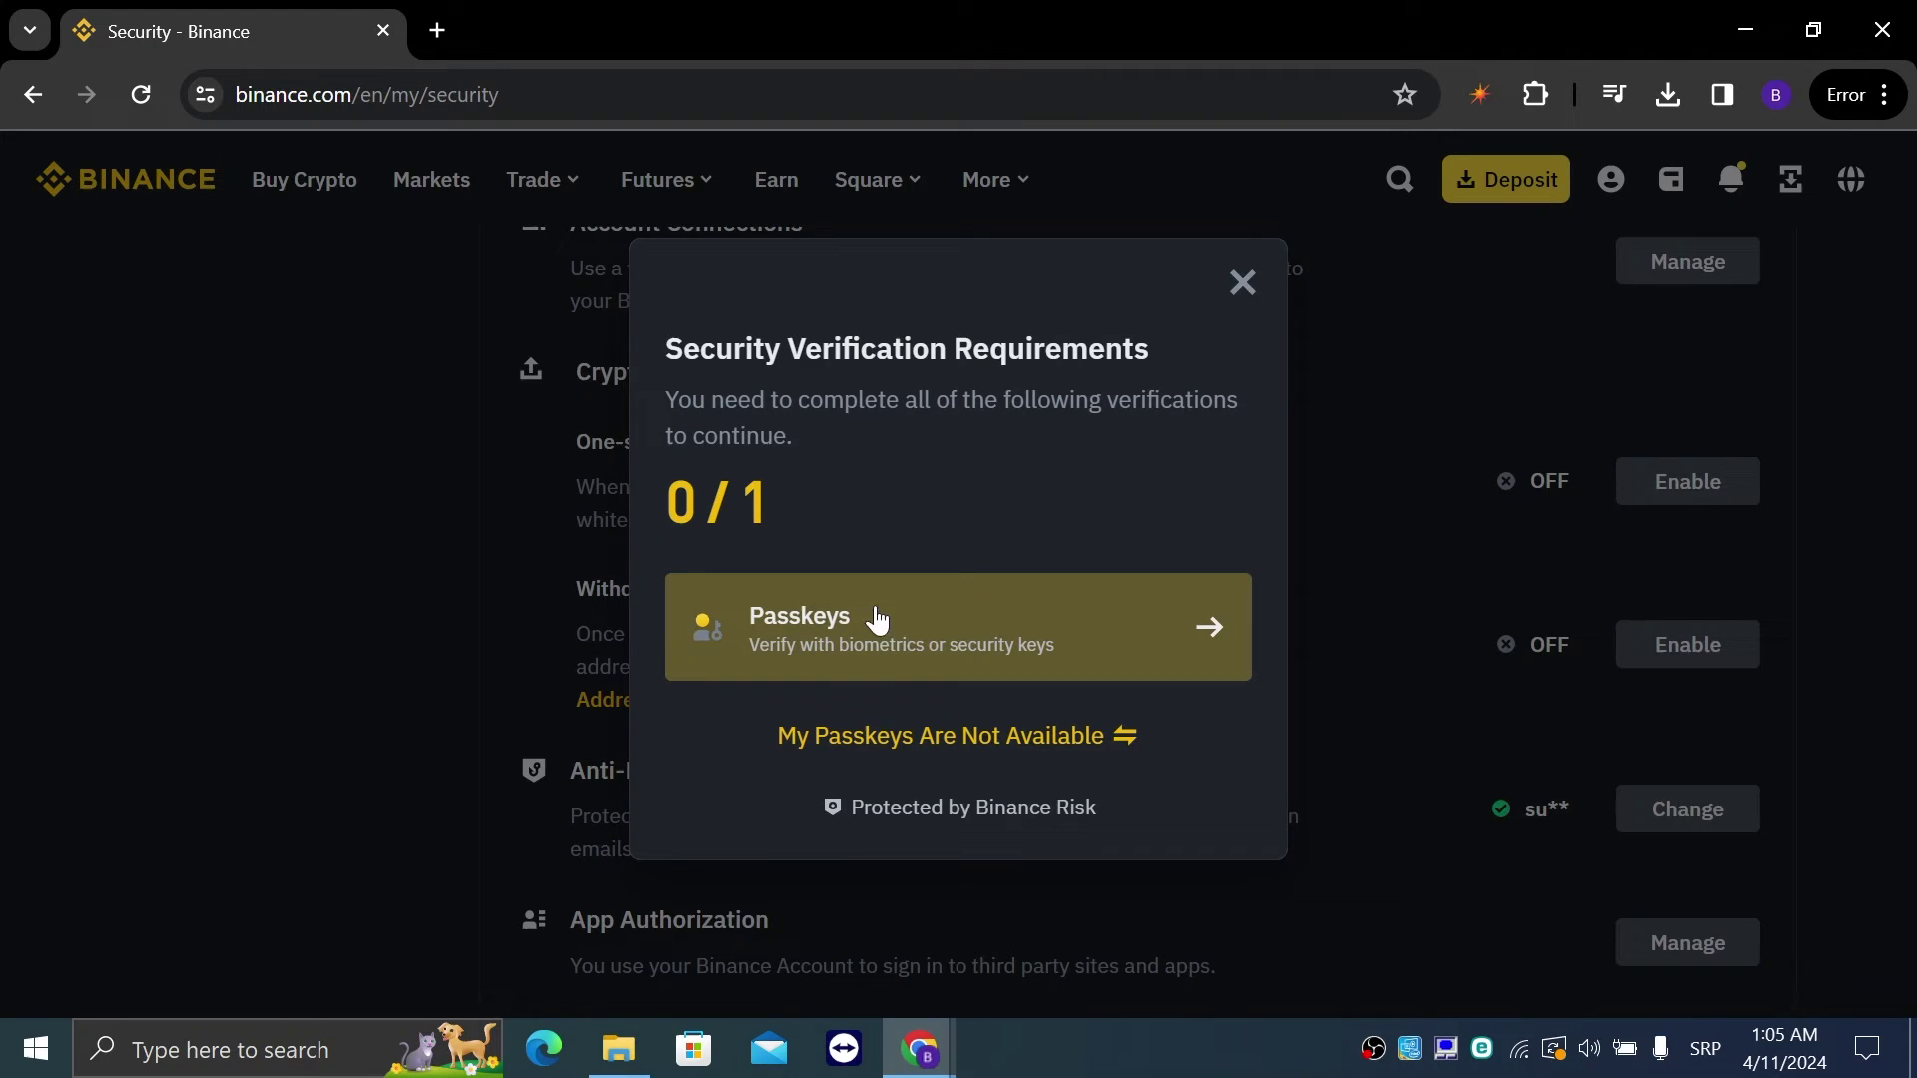
click(899, 644)
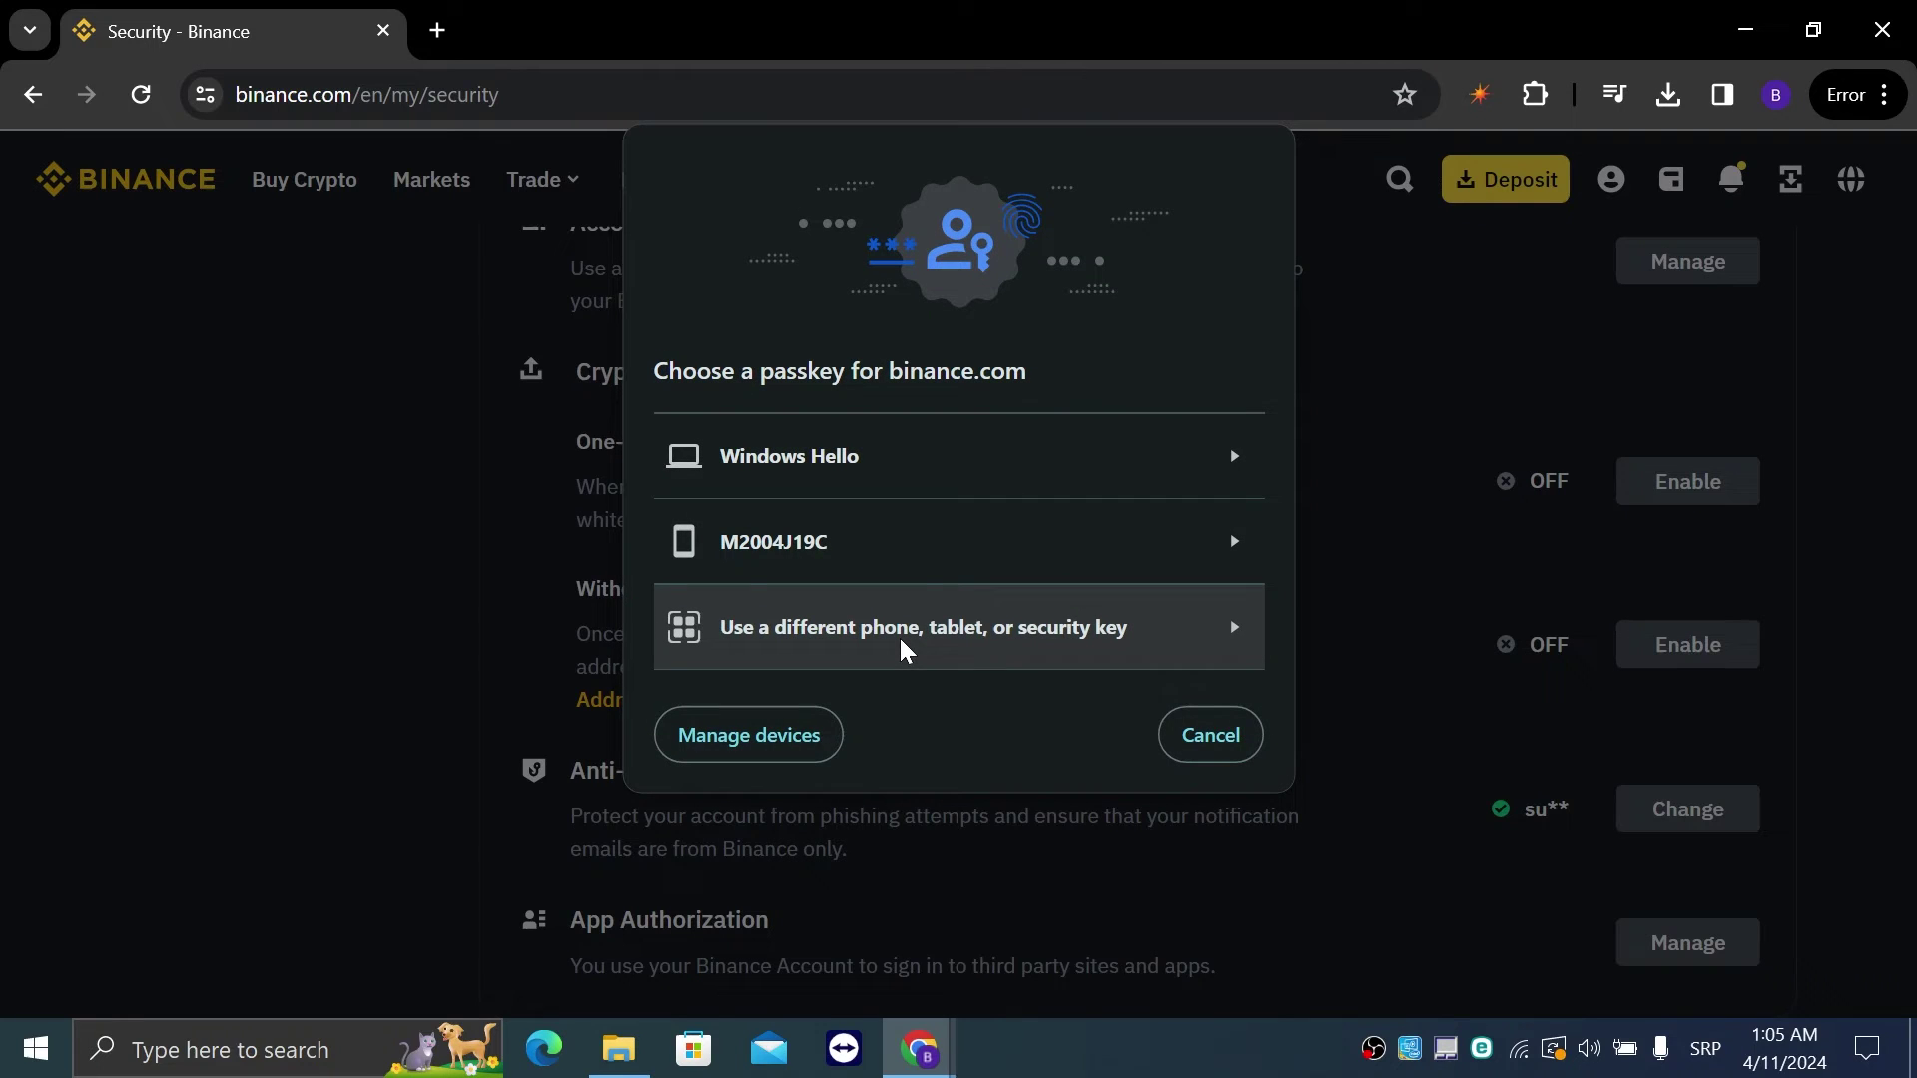
click(922, 573)
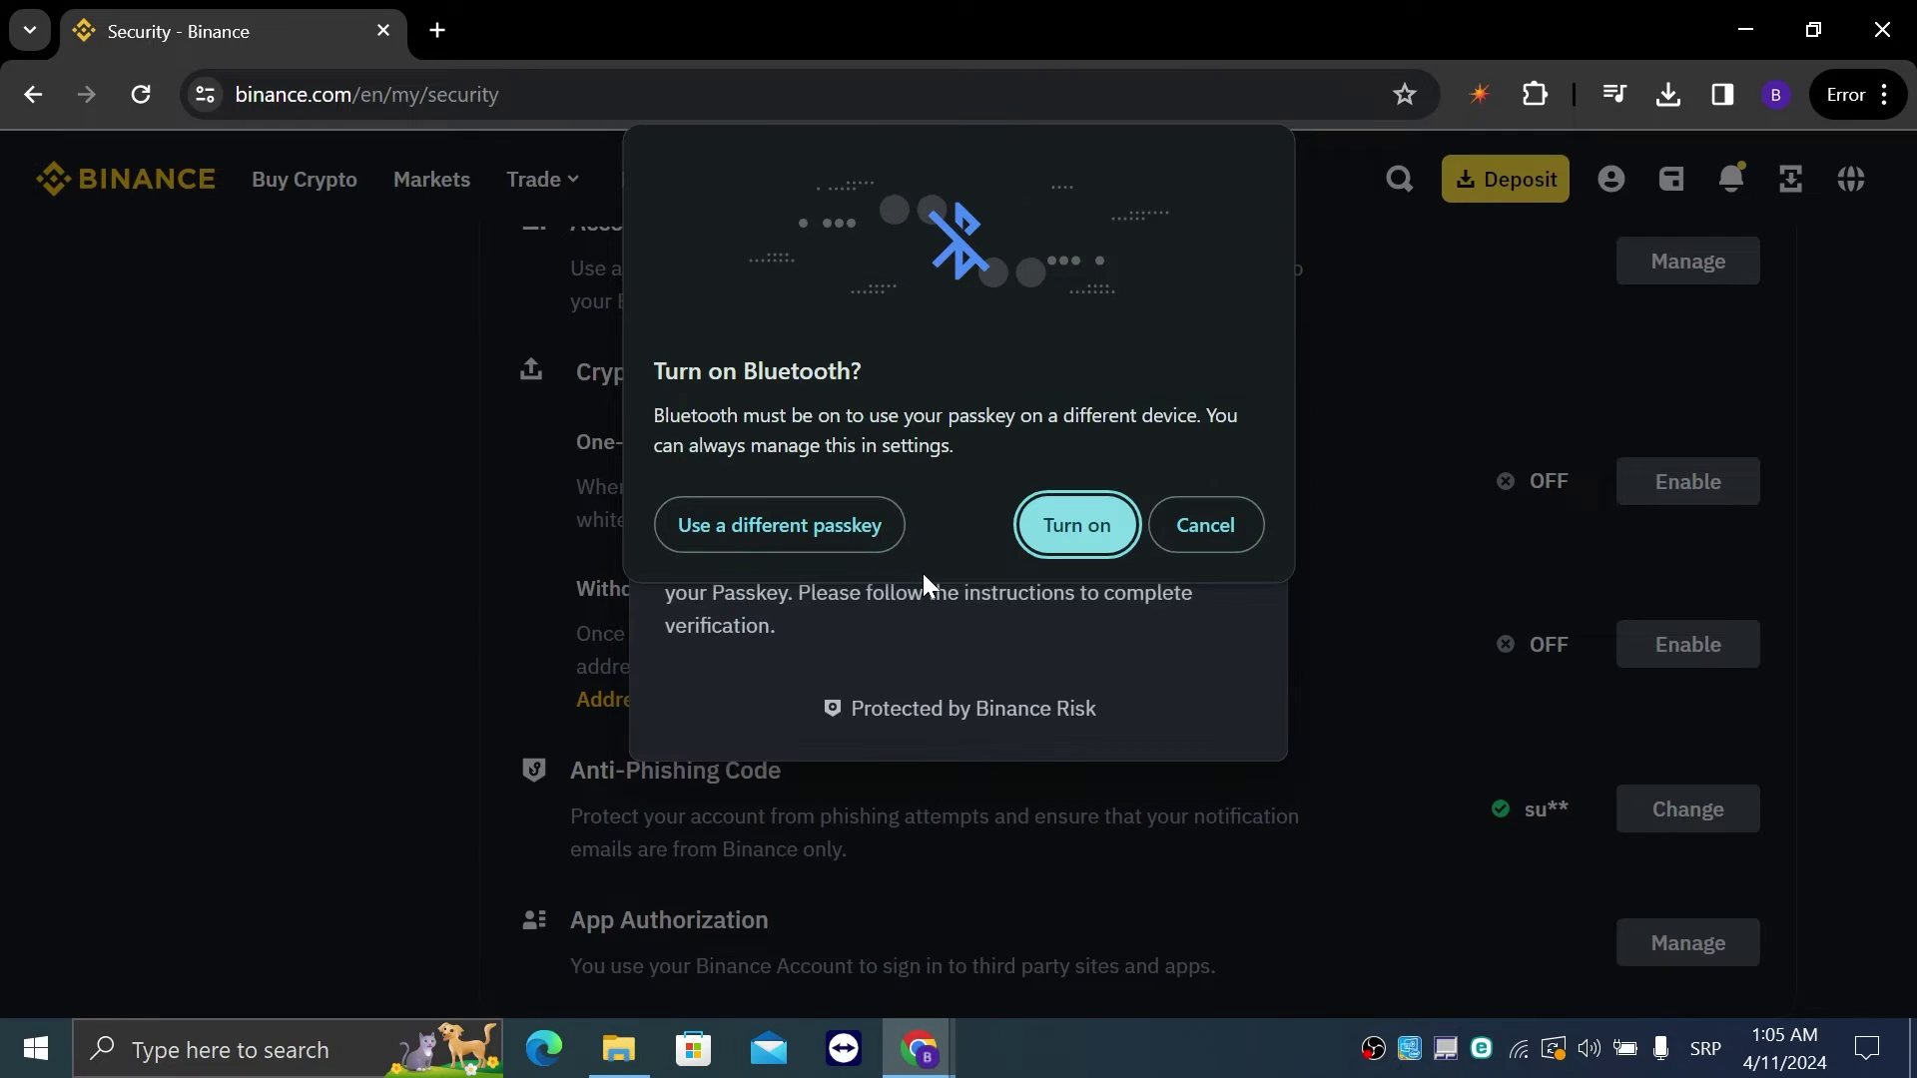
click(1047, 527)
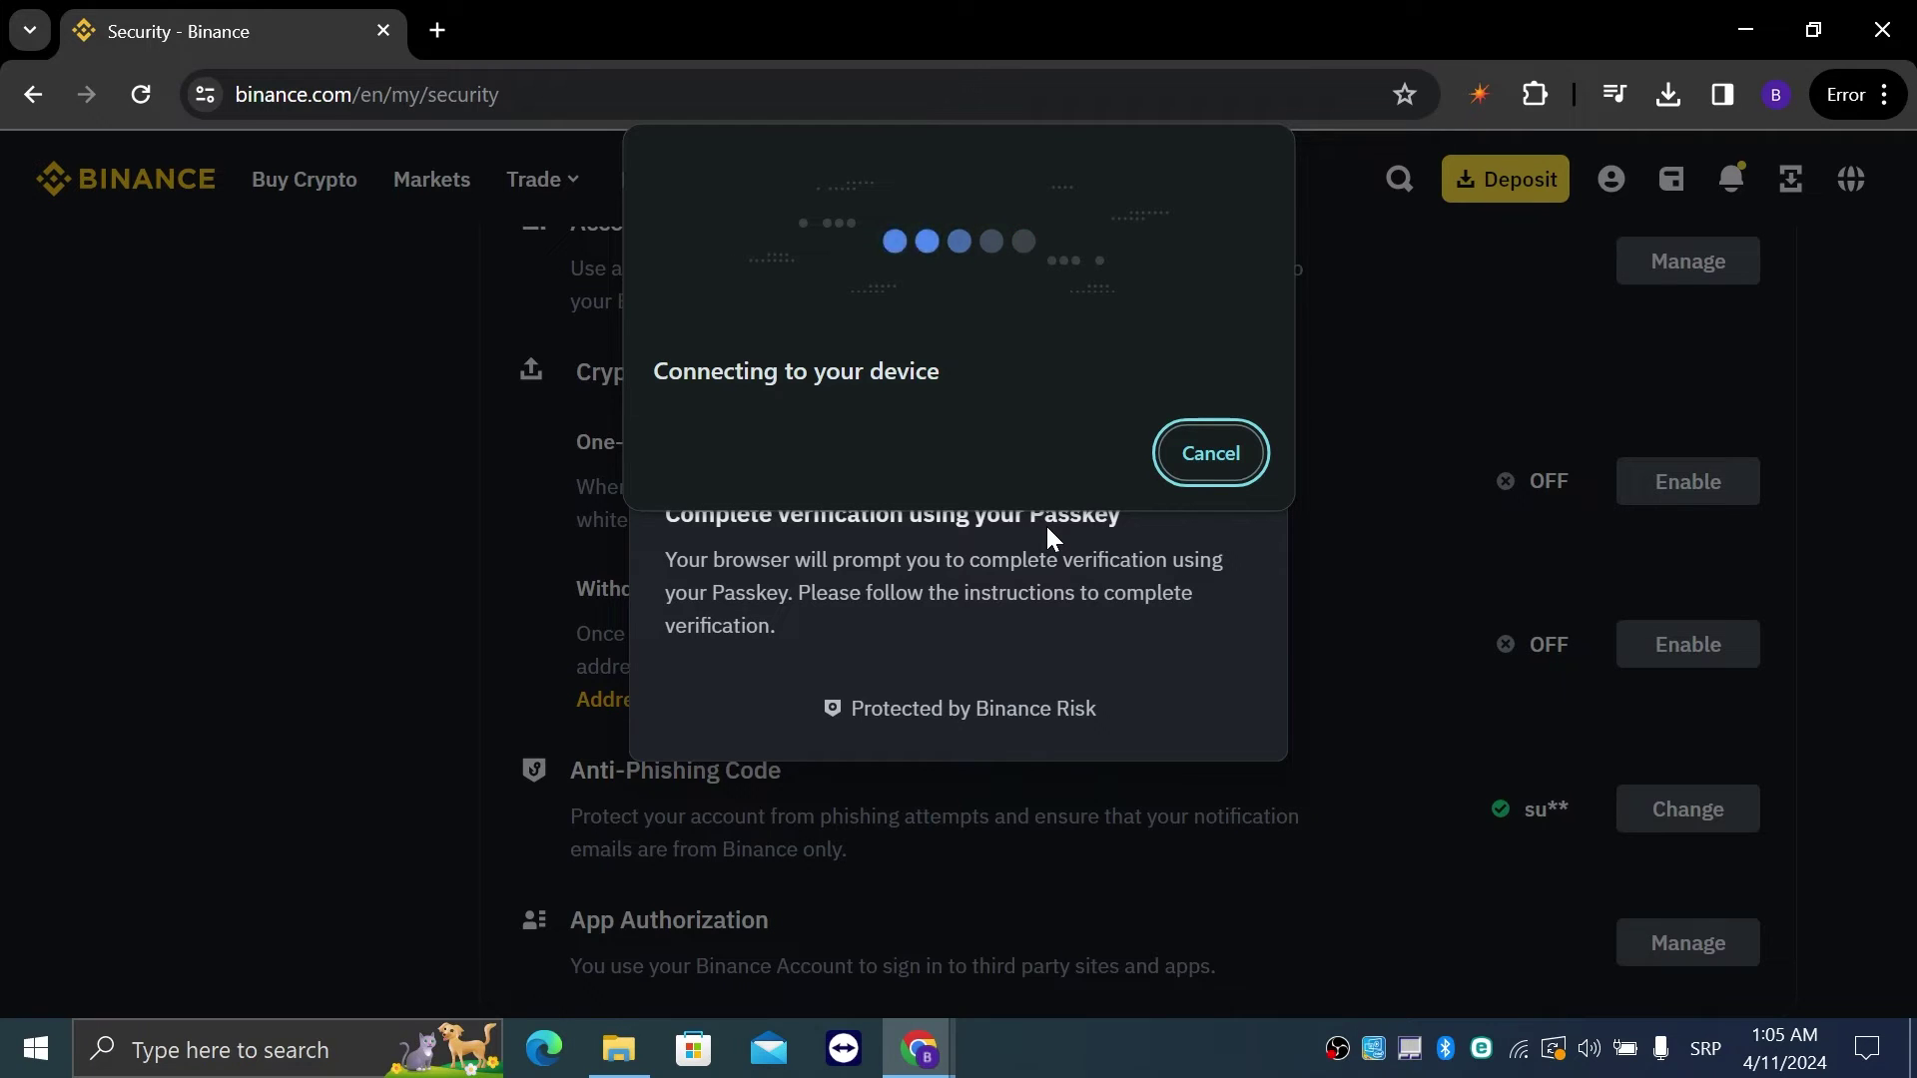
key(ctrl+f)
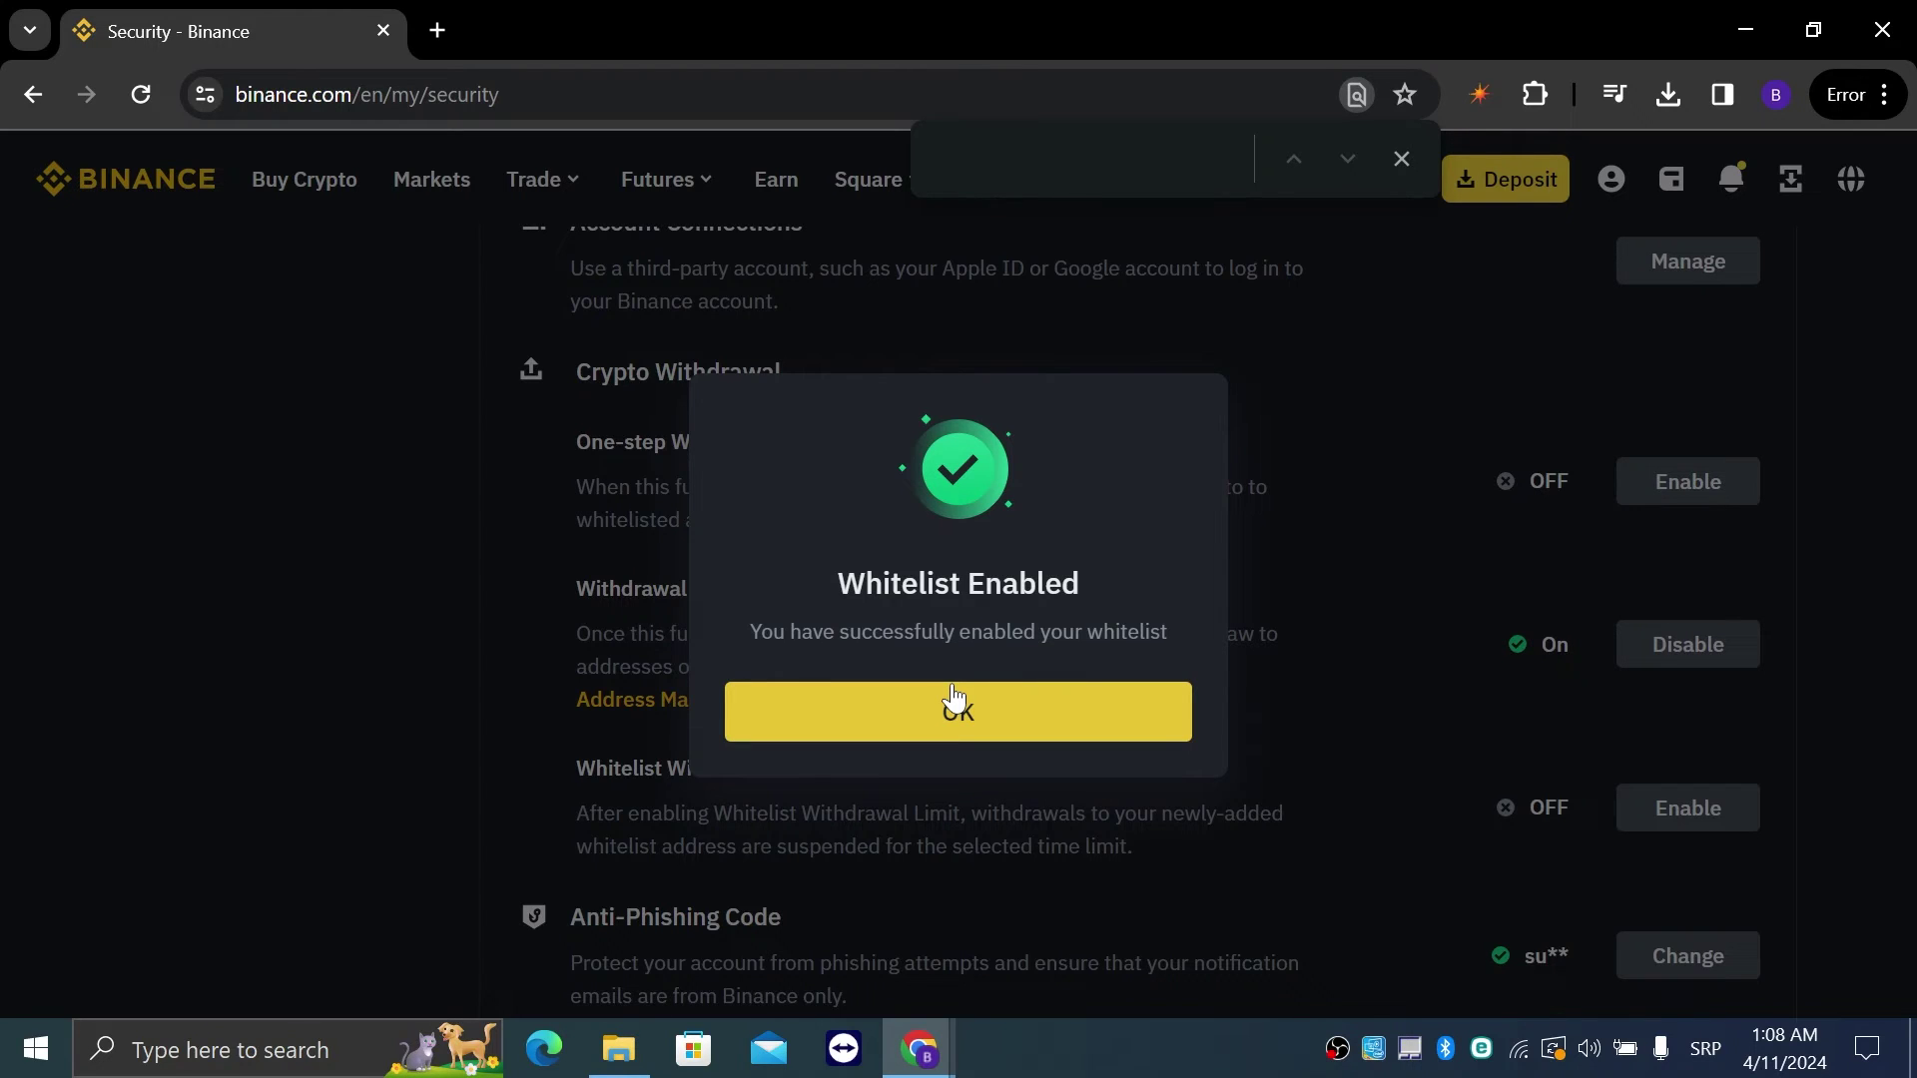
- Dismiss the Whitelist Enabled message and go to the Address Management page
click(952, 695)
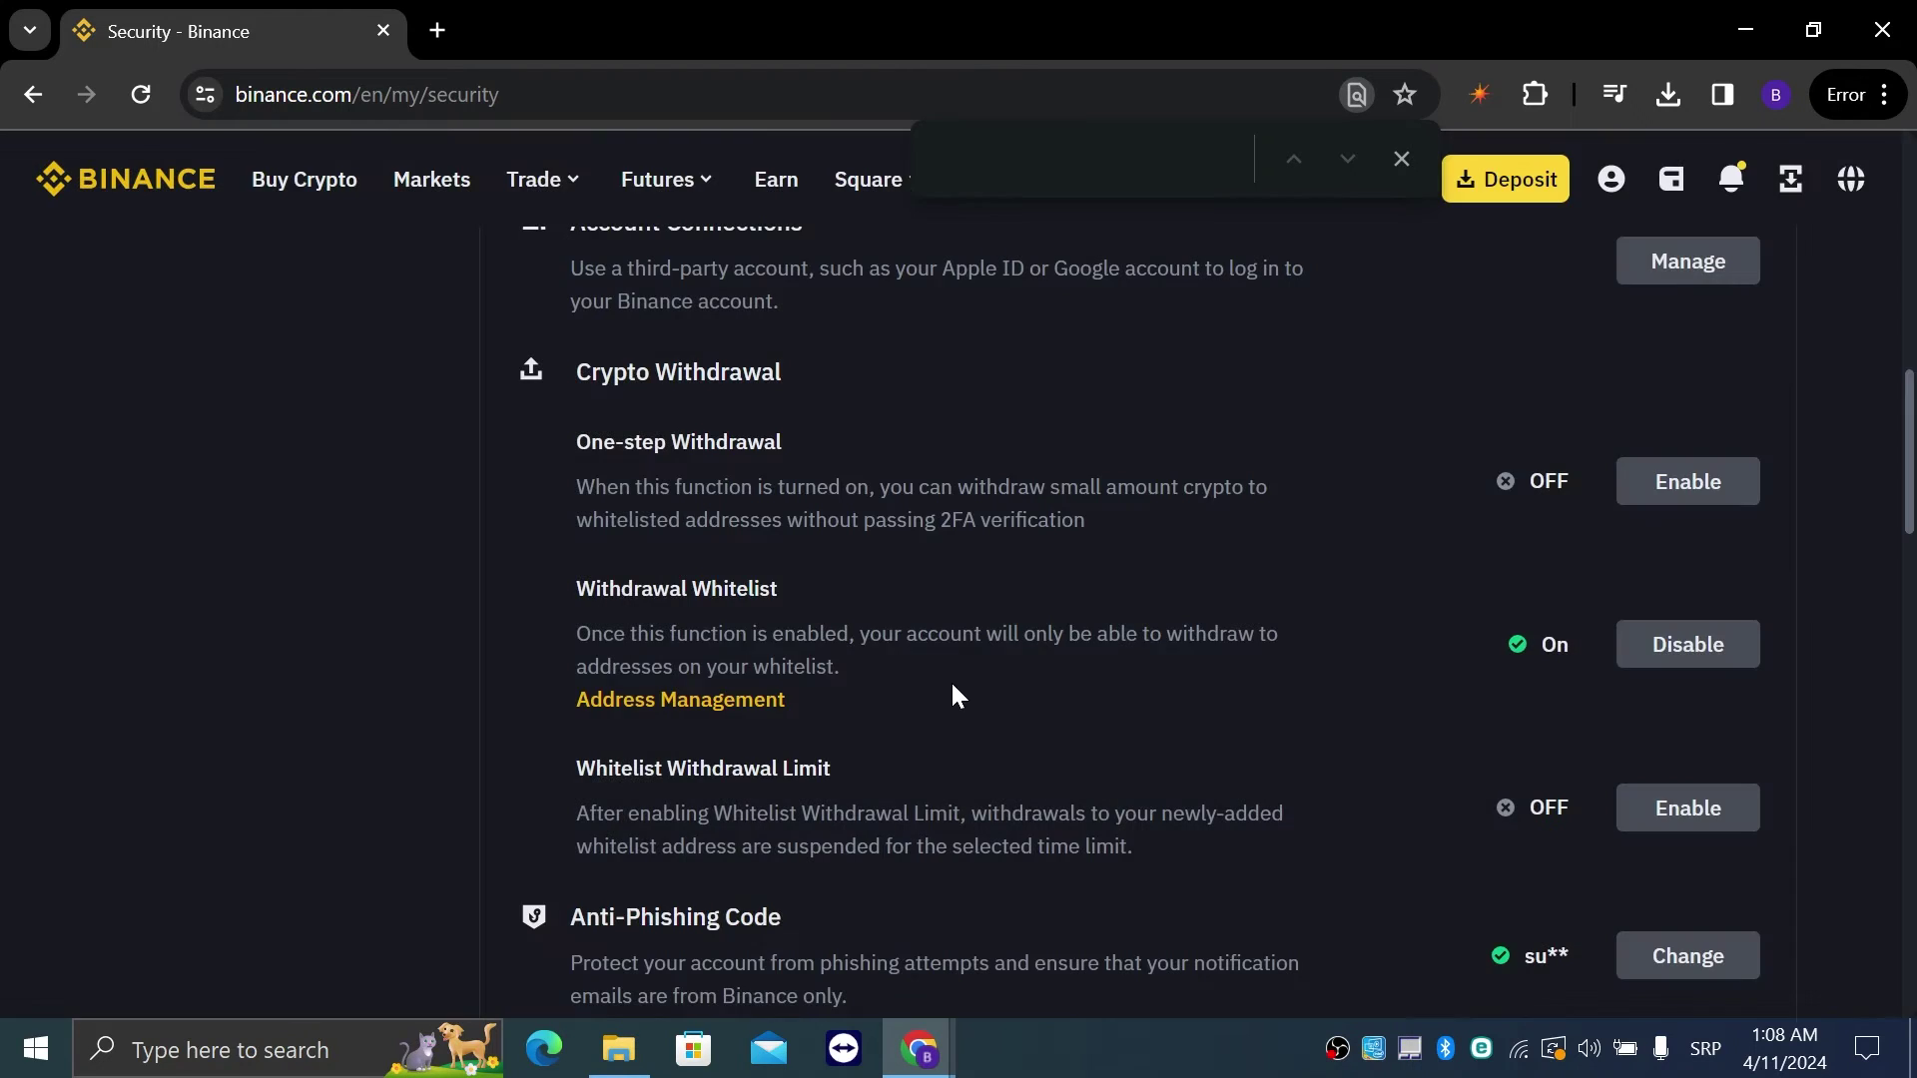
click(734, 702)
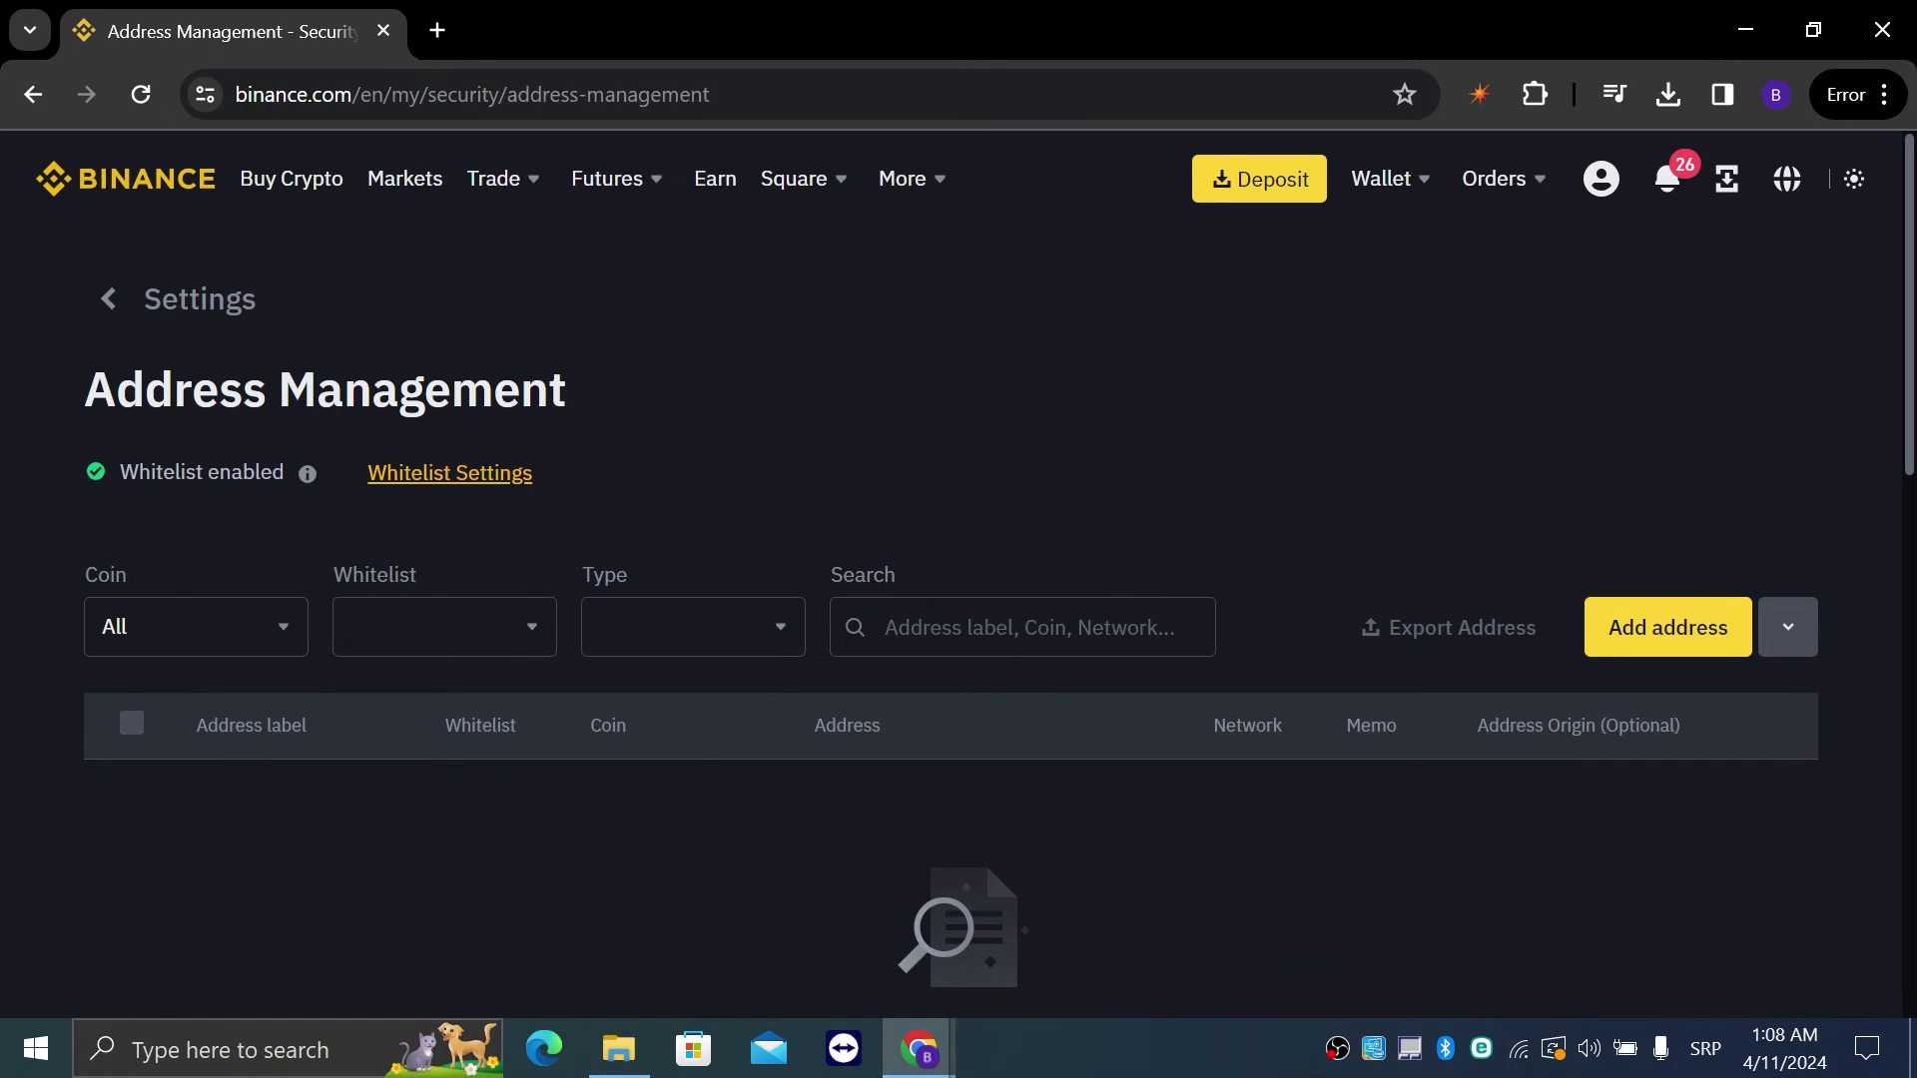
scroll(310, 693, down, 2)
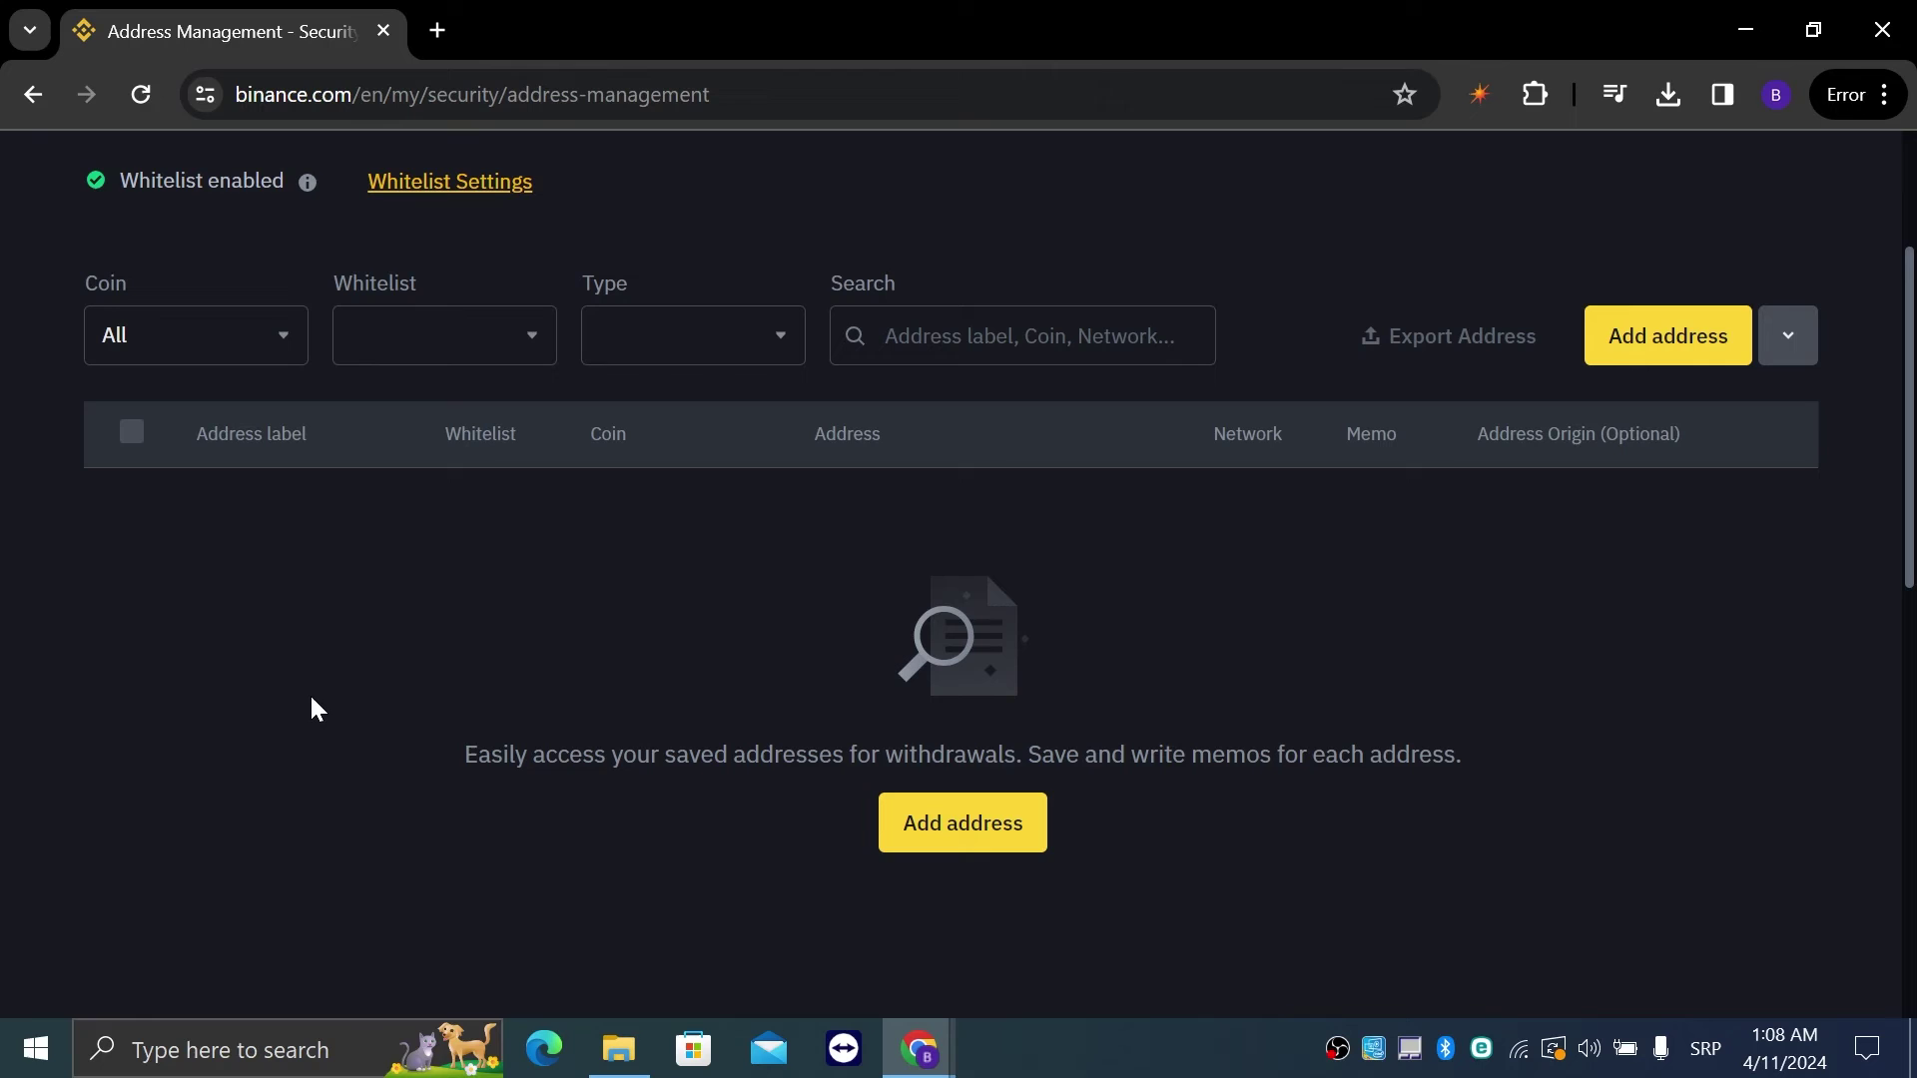
scroll(311, 697, up, 1)
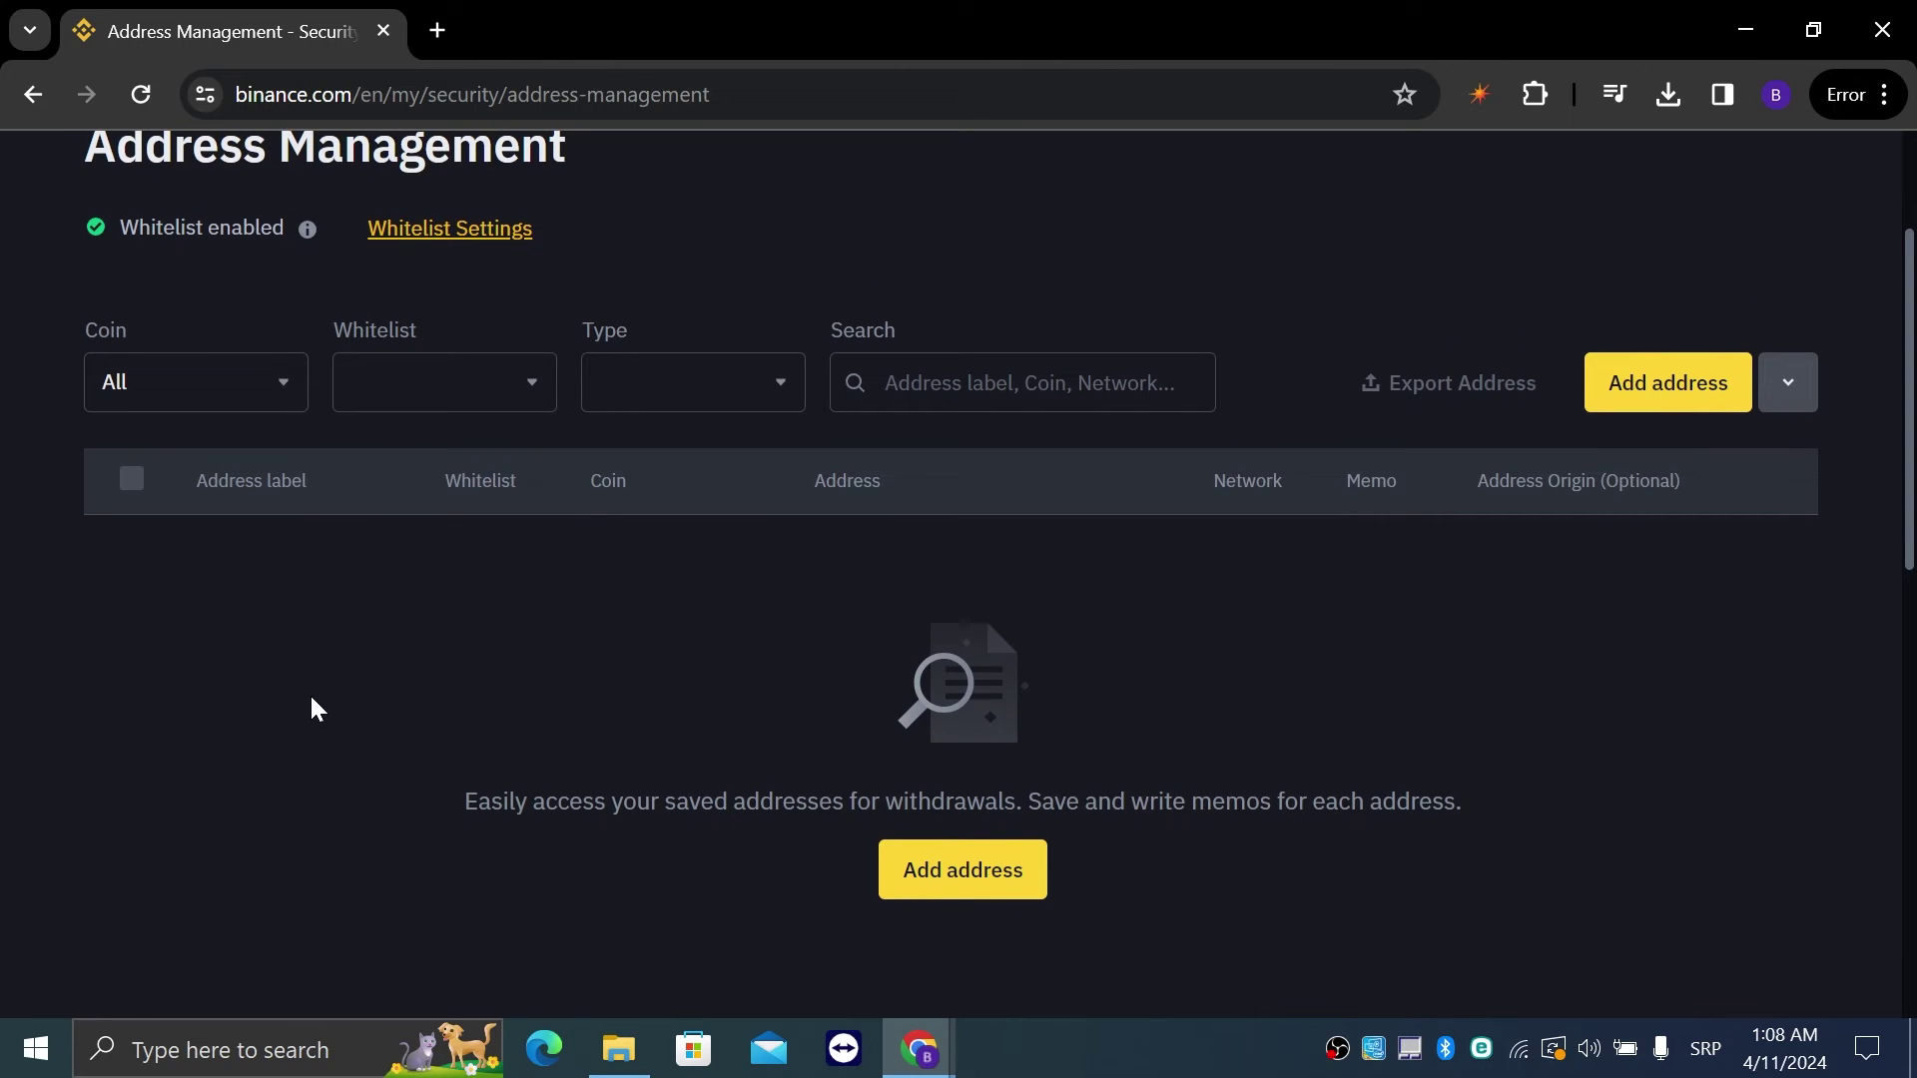
- Begin a new withdrawal address and set its label to 'CEXa'
click(1718, 383)
click(1177, 341)
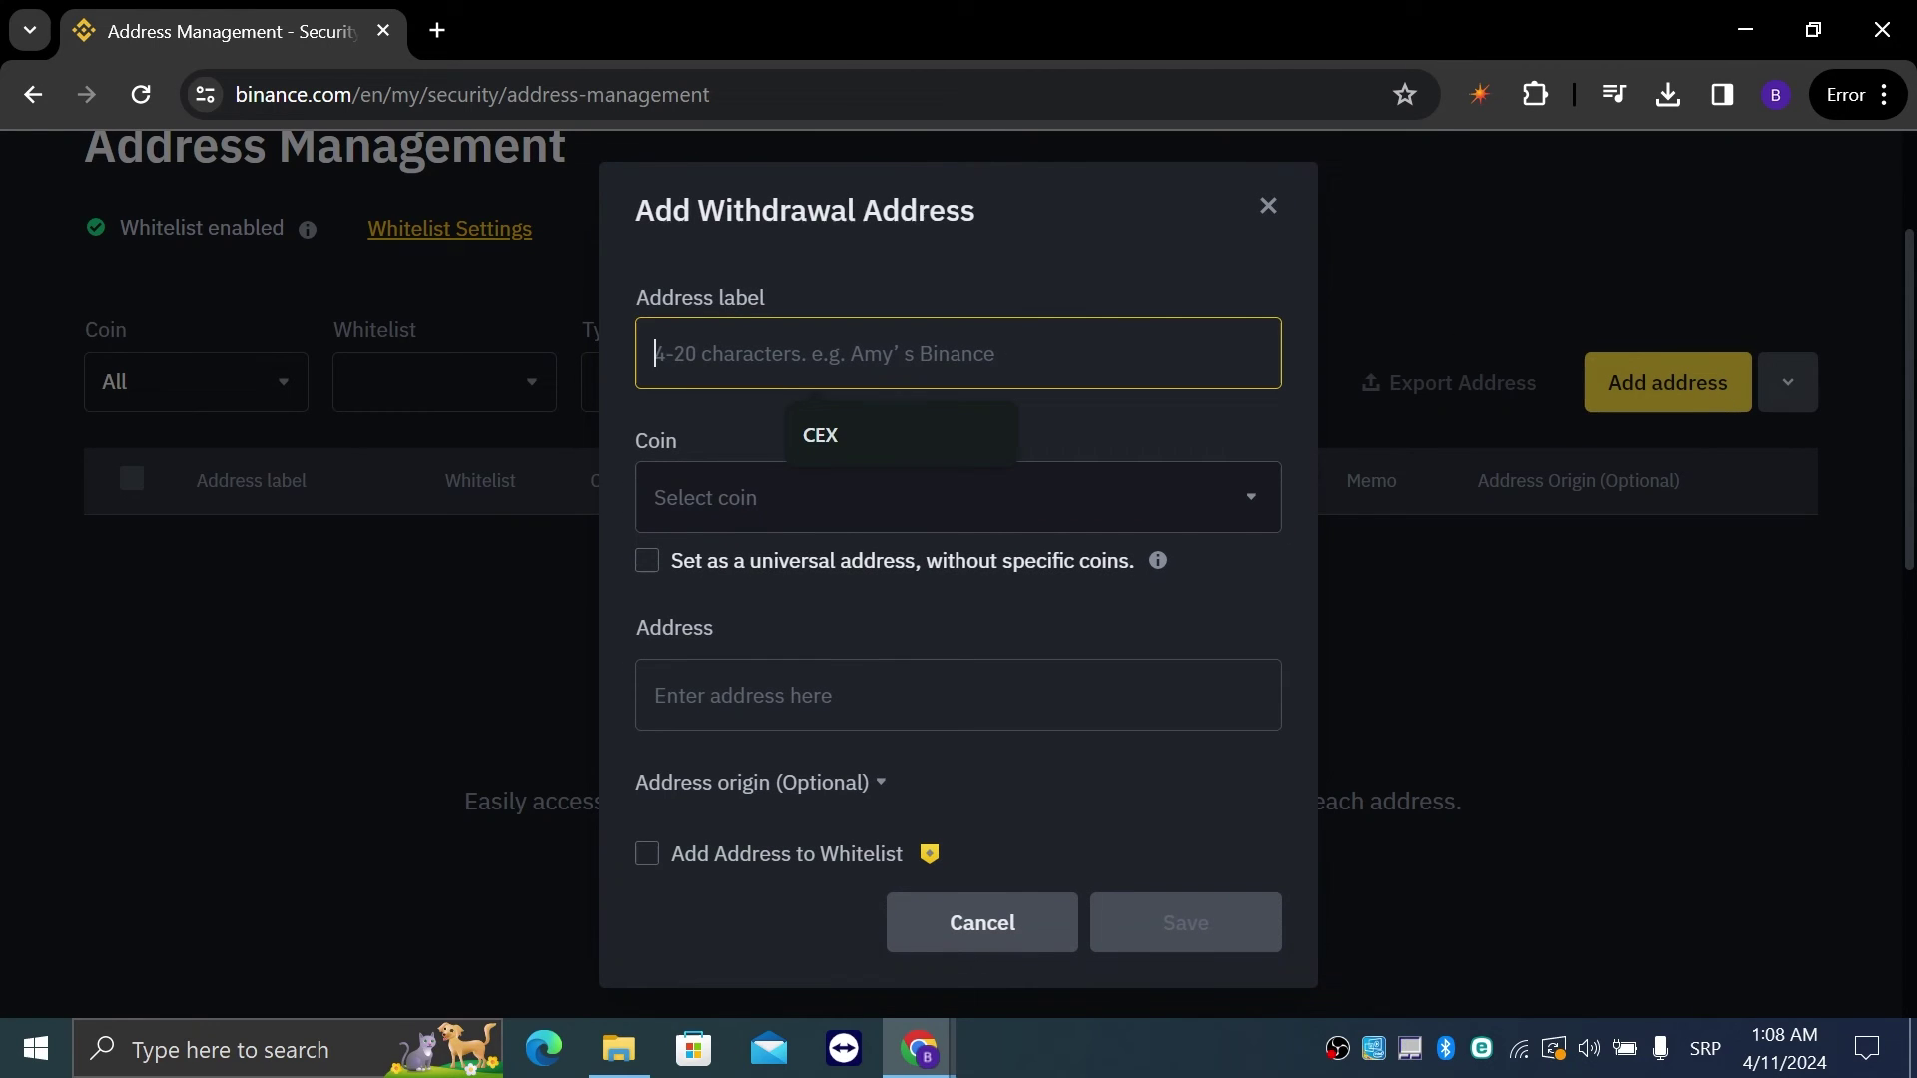
text(C)
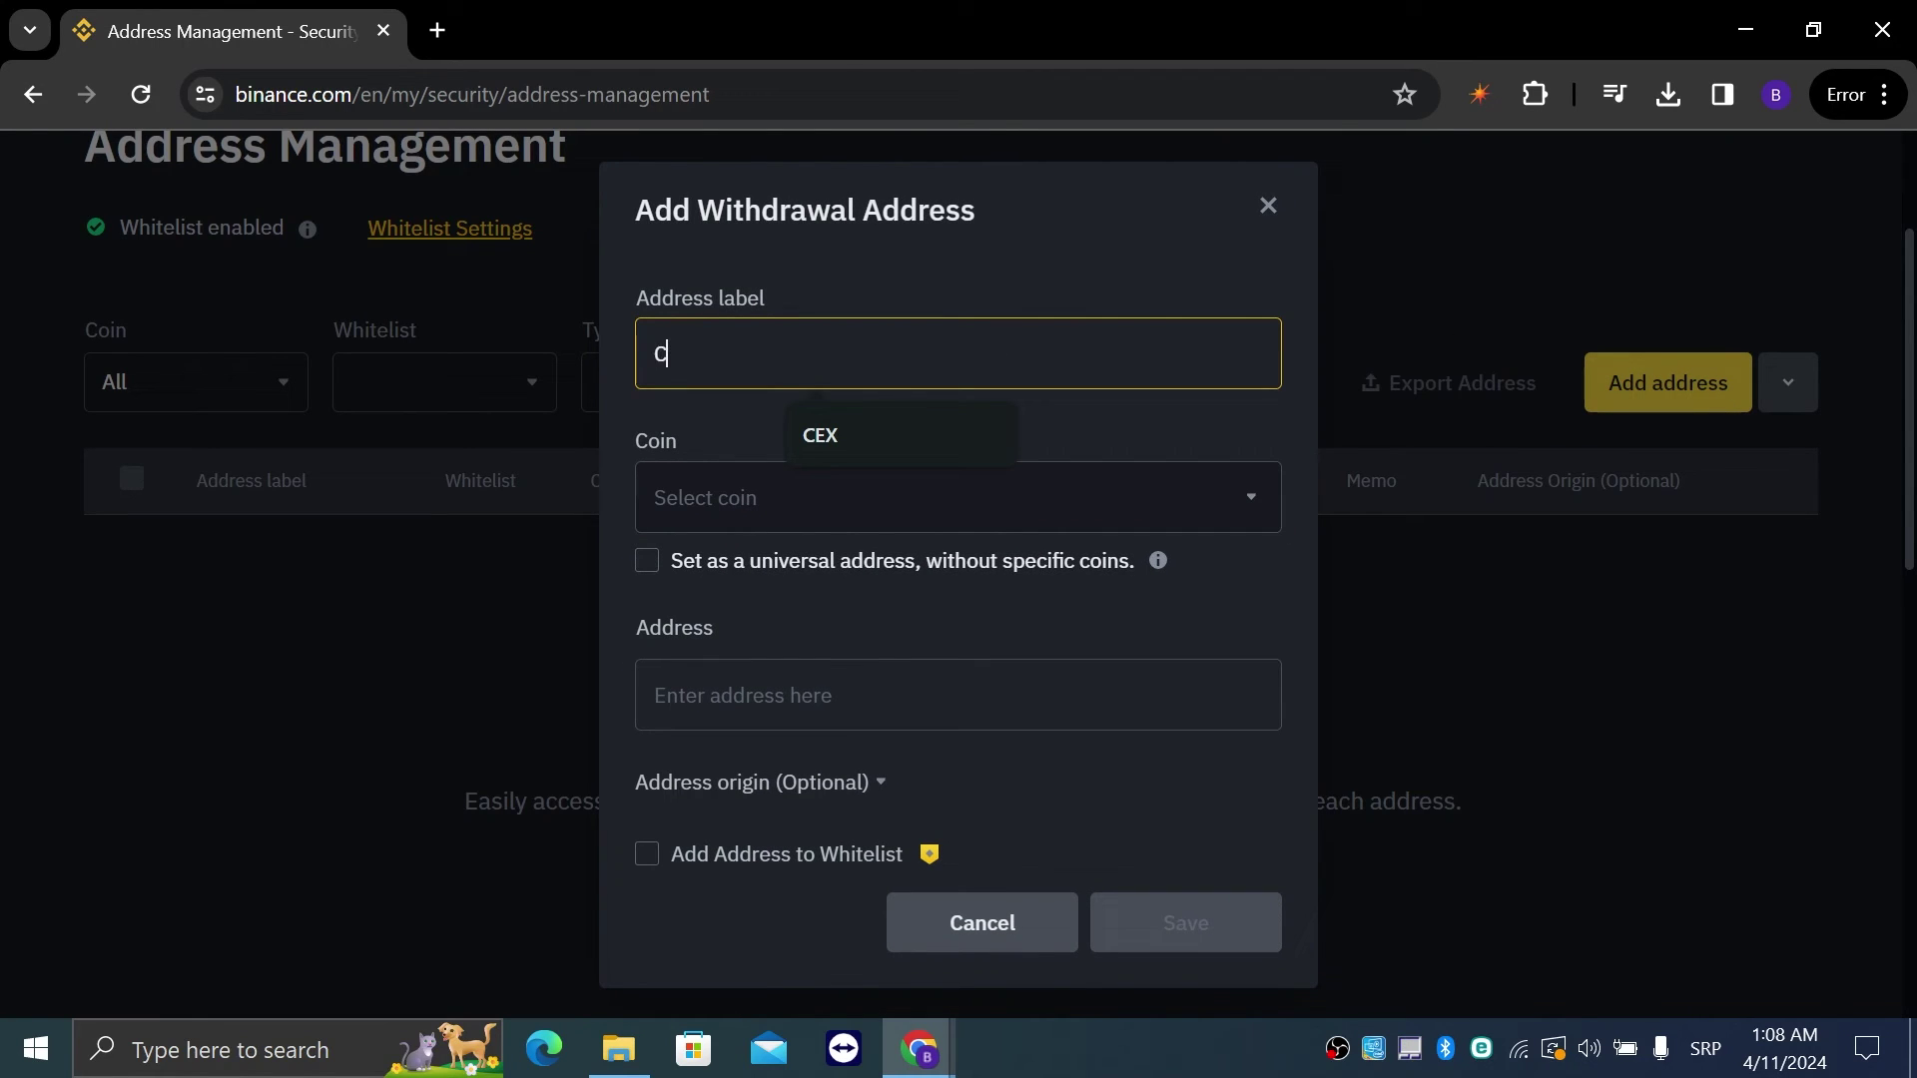
text(EX)
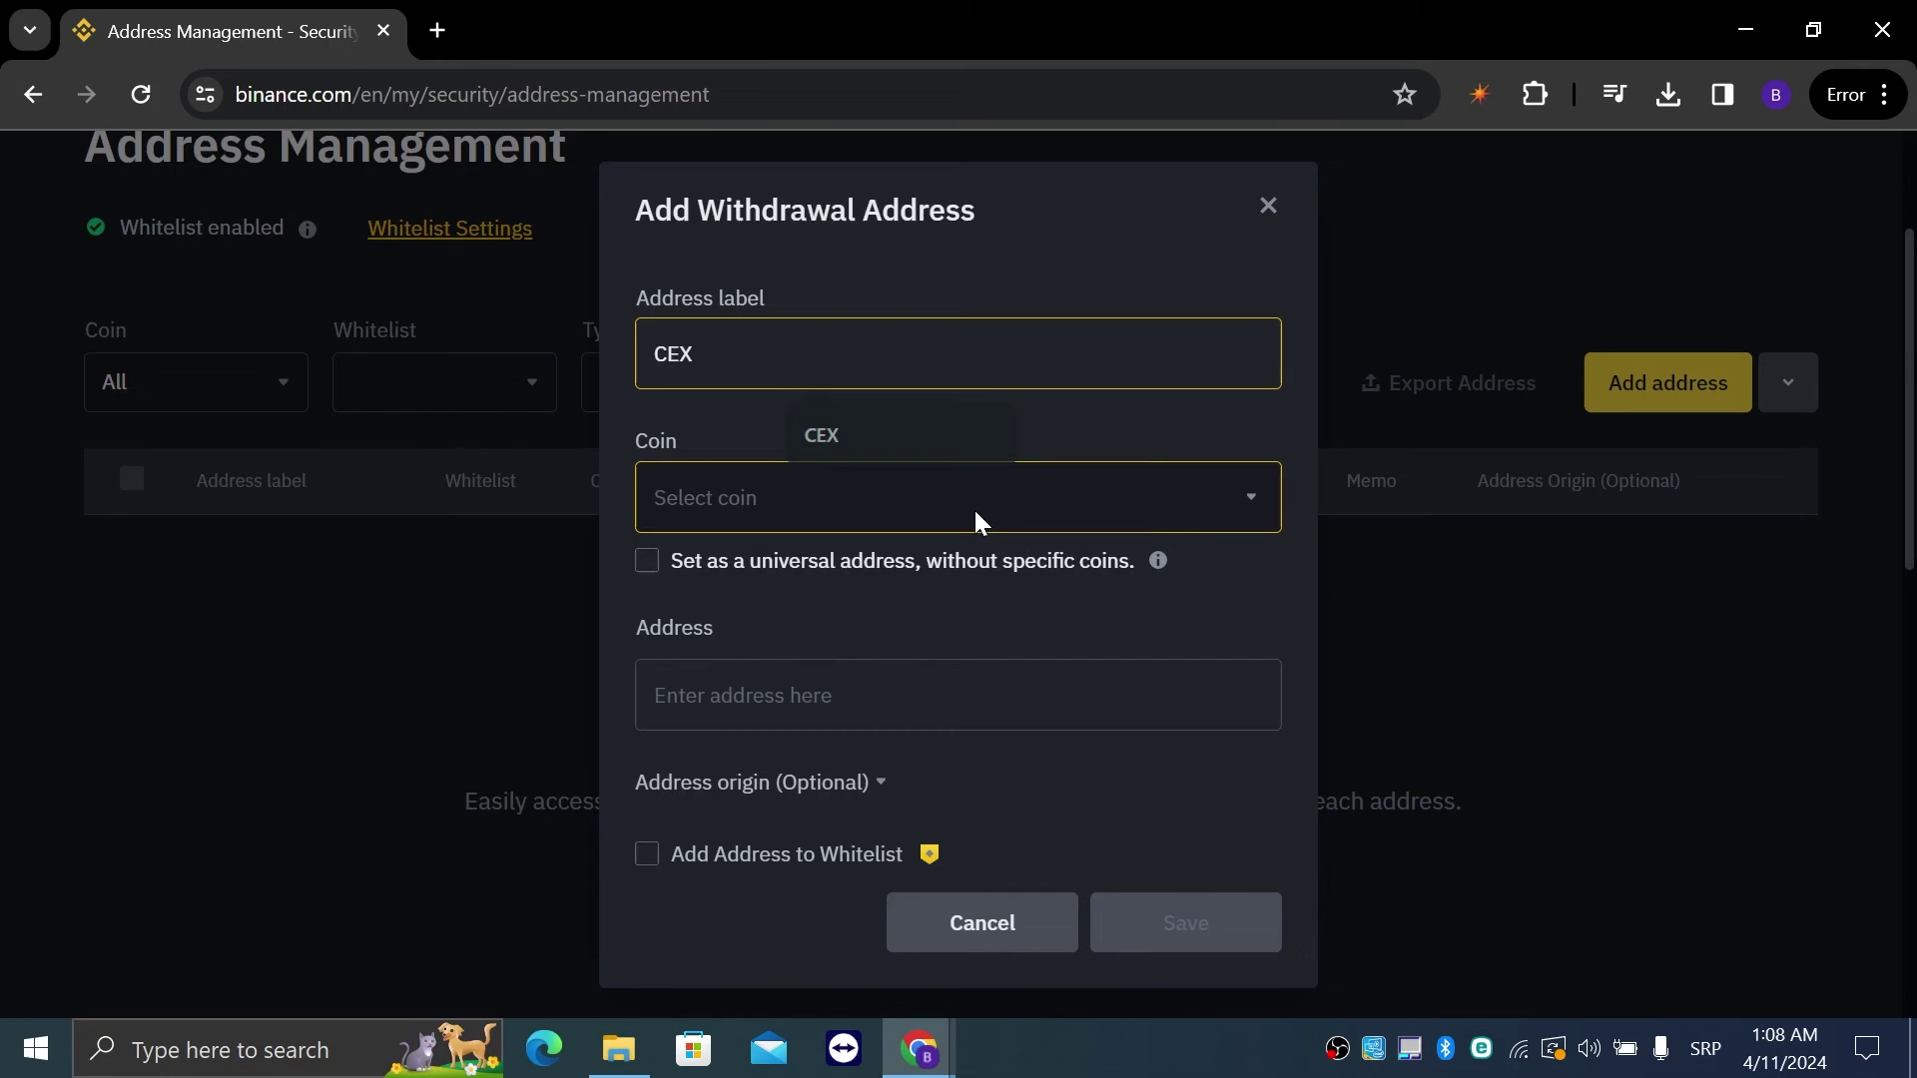
click(974, 514)
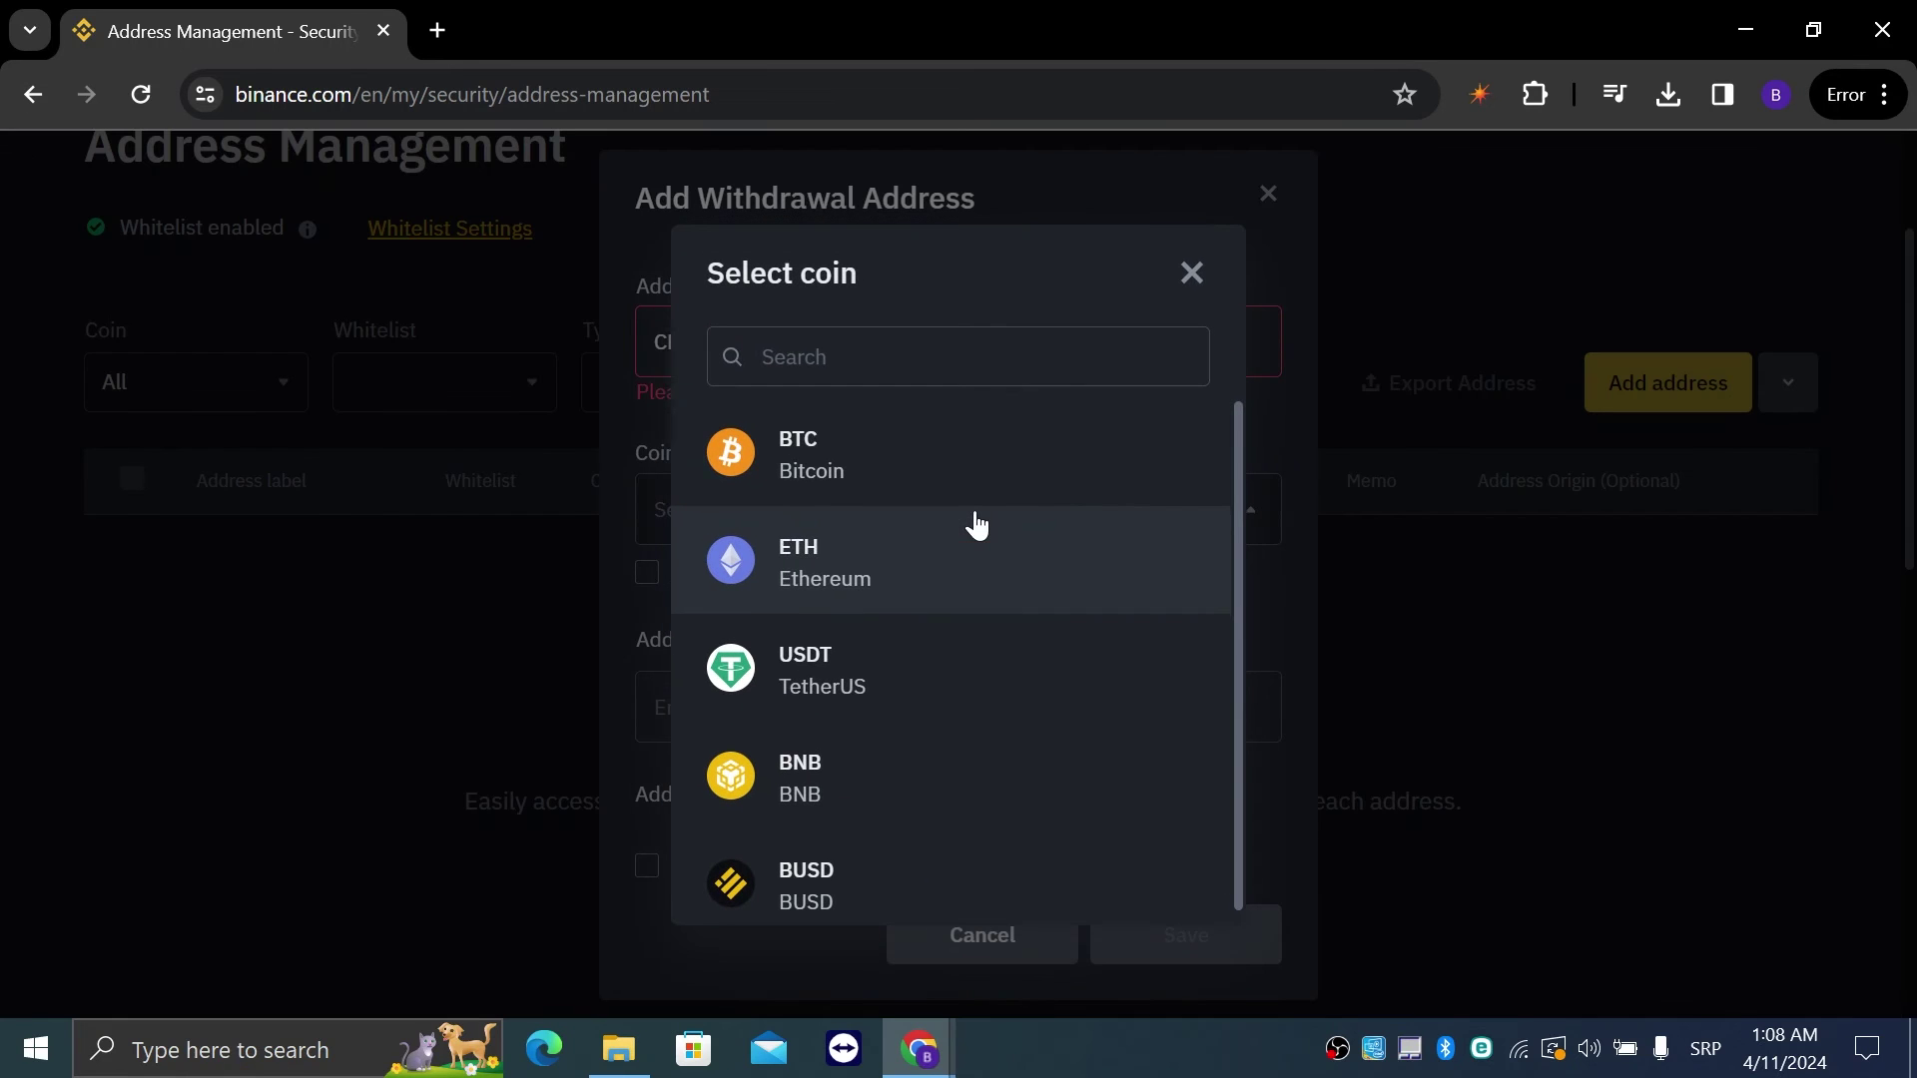
click(1183, 276)
drag(991, 393, 637, 285)
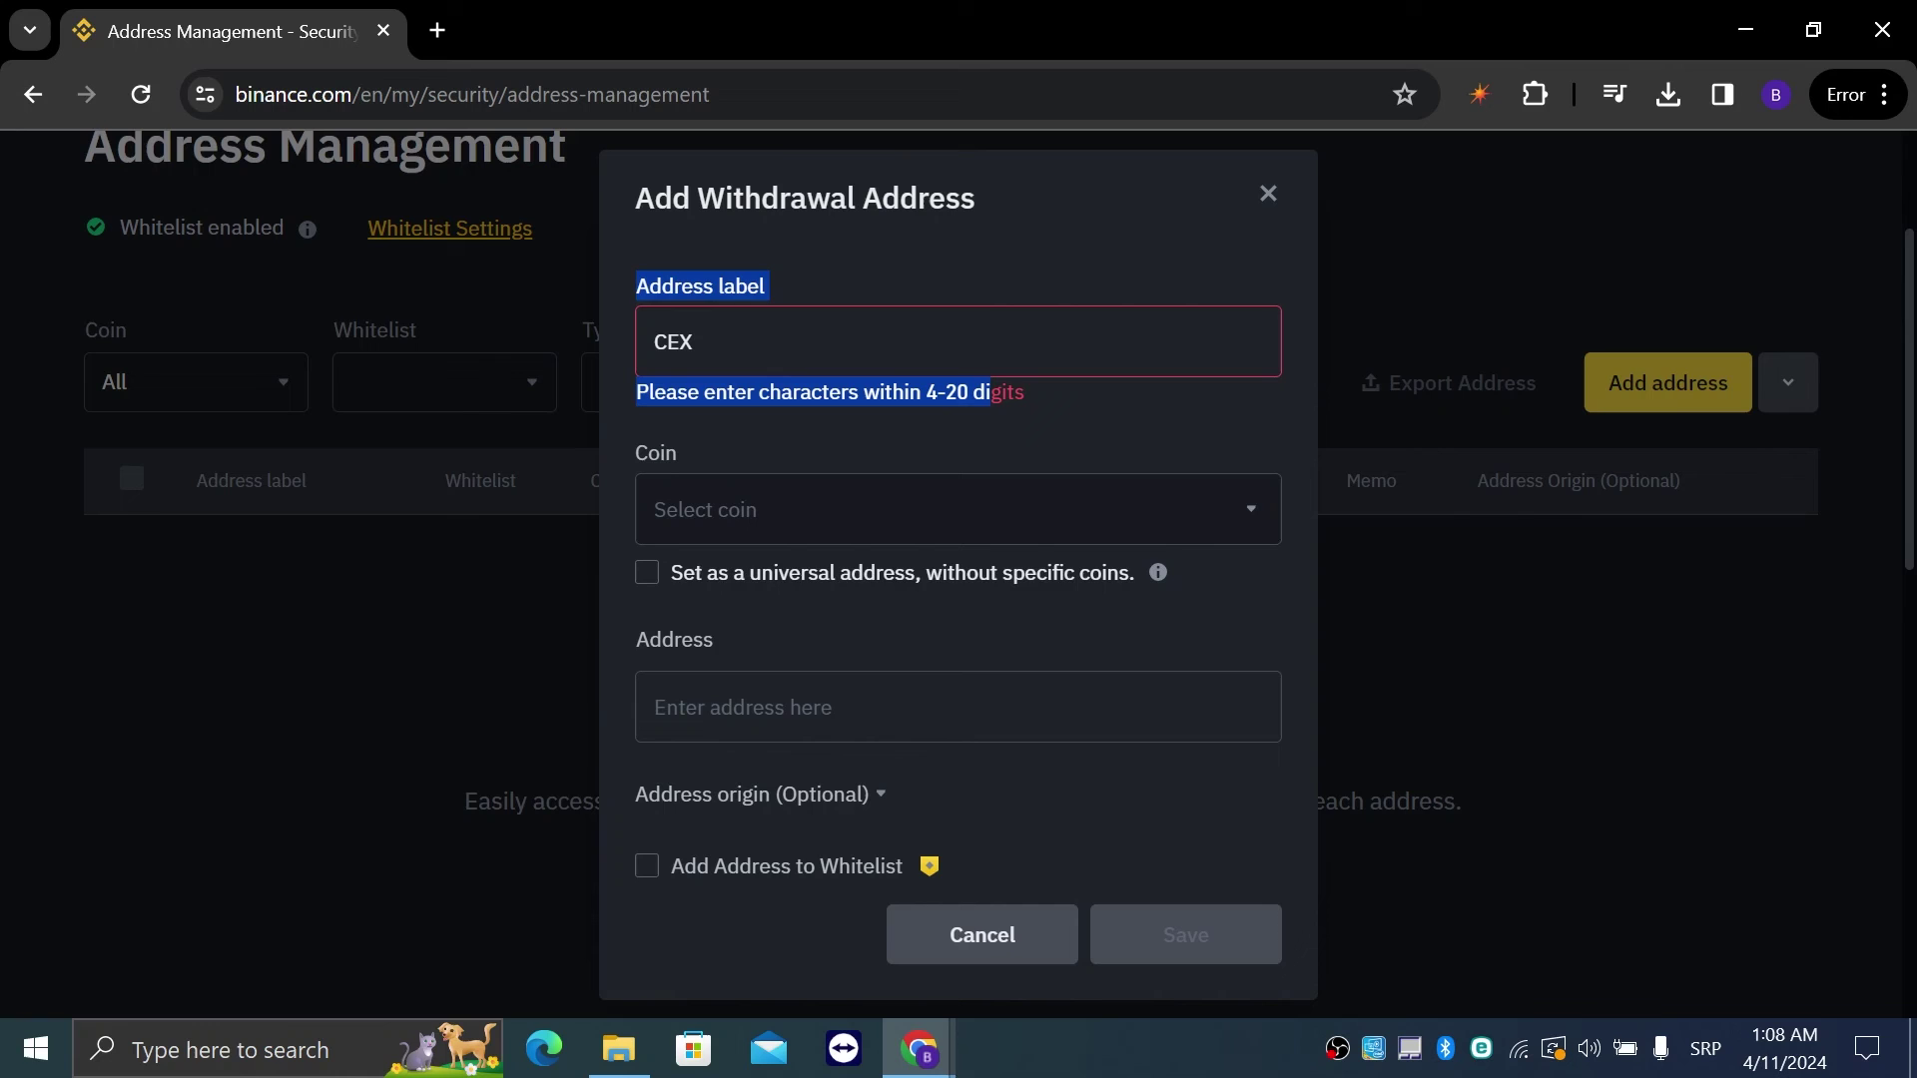
click(748, 342)
text(a)
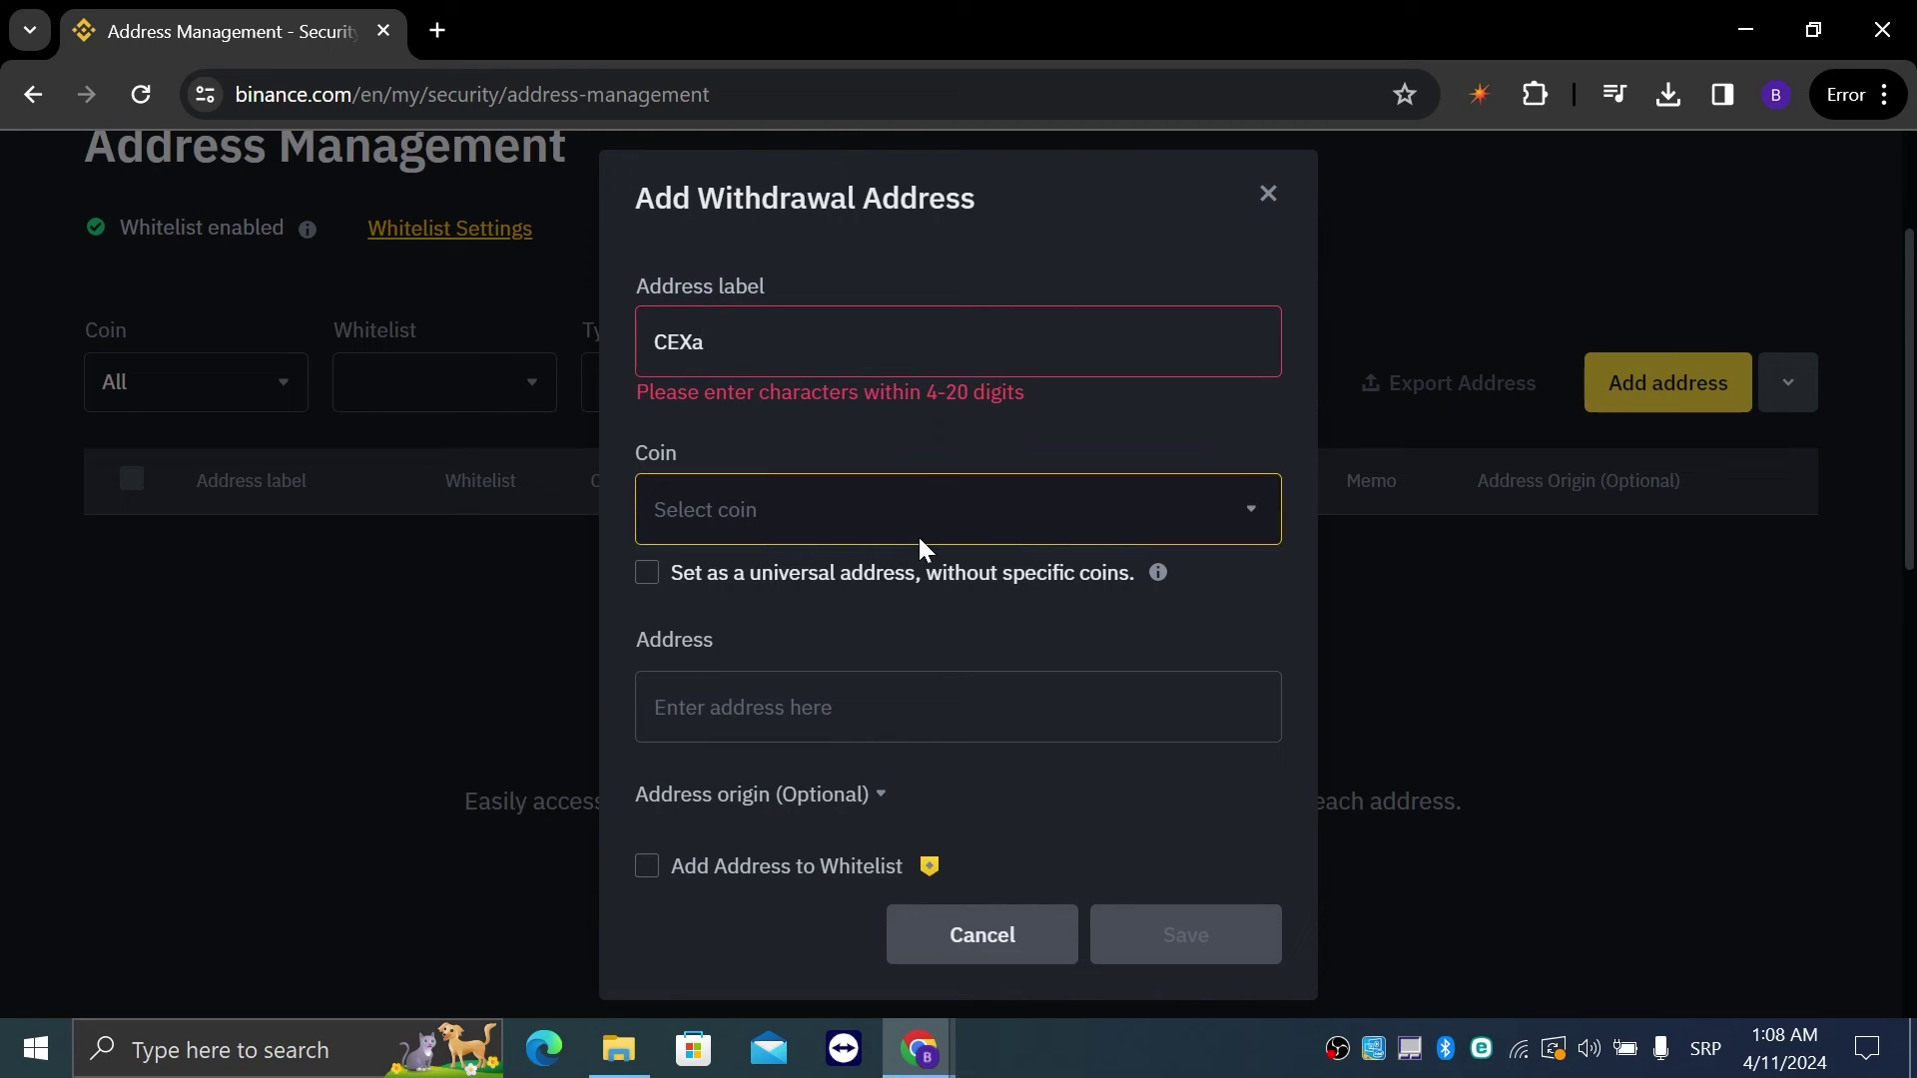
- Choose Litecoin as the coin and try the universal-address checkbox
click(919, 513)
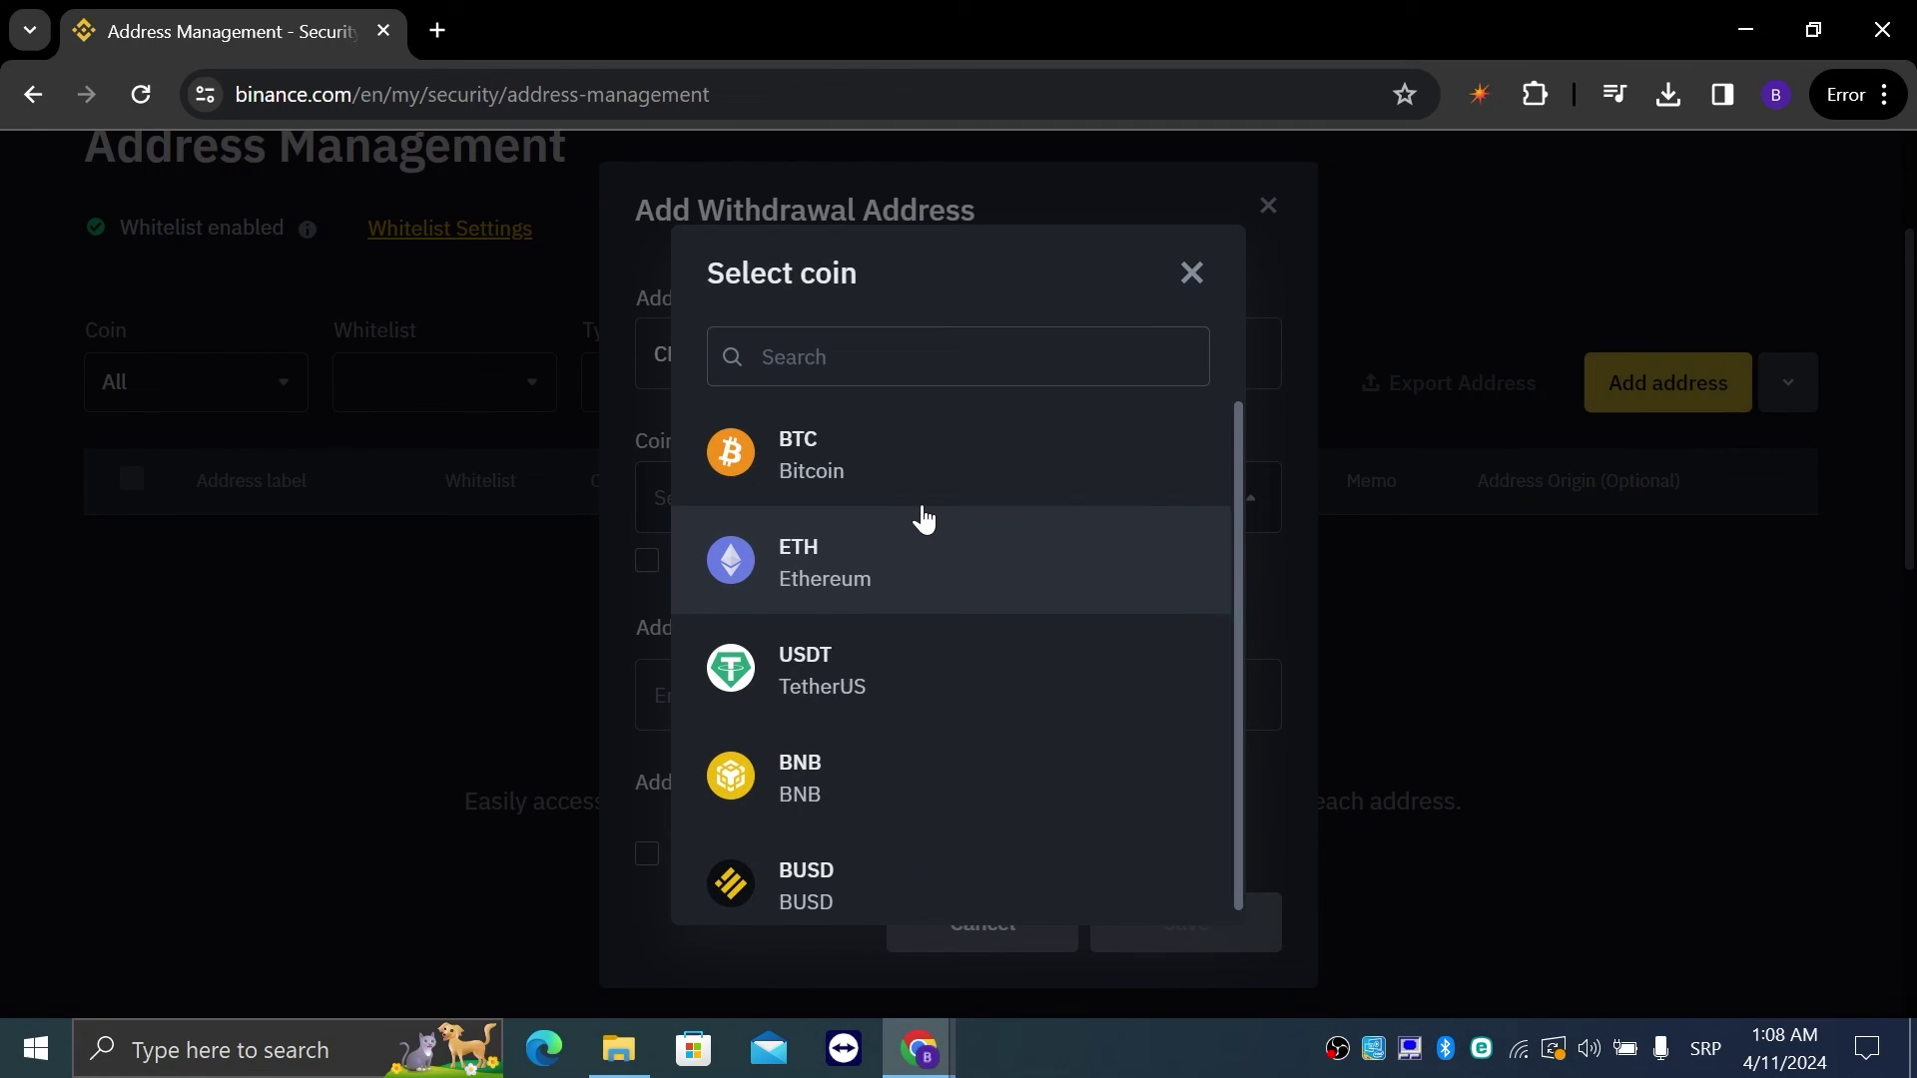
text(LT)
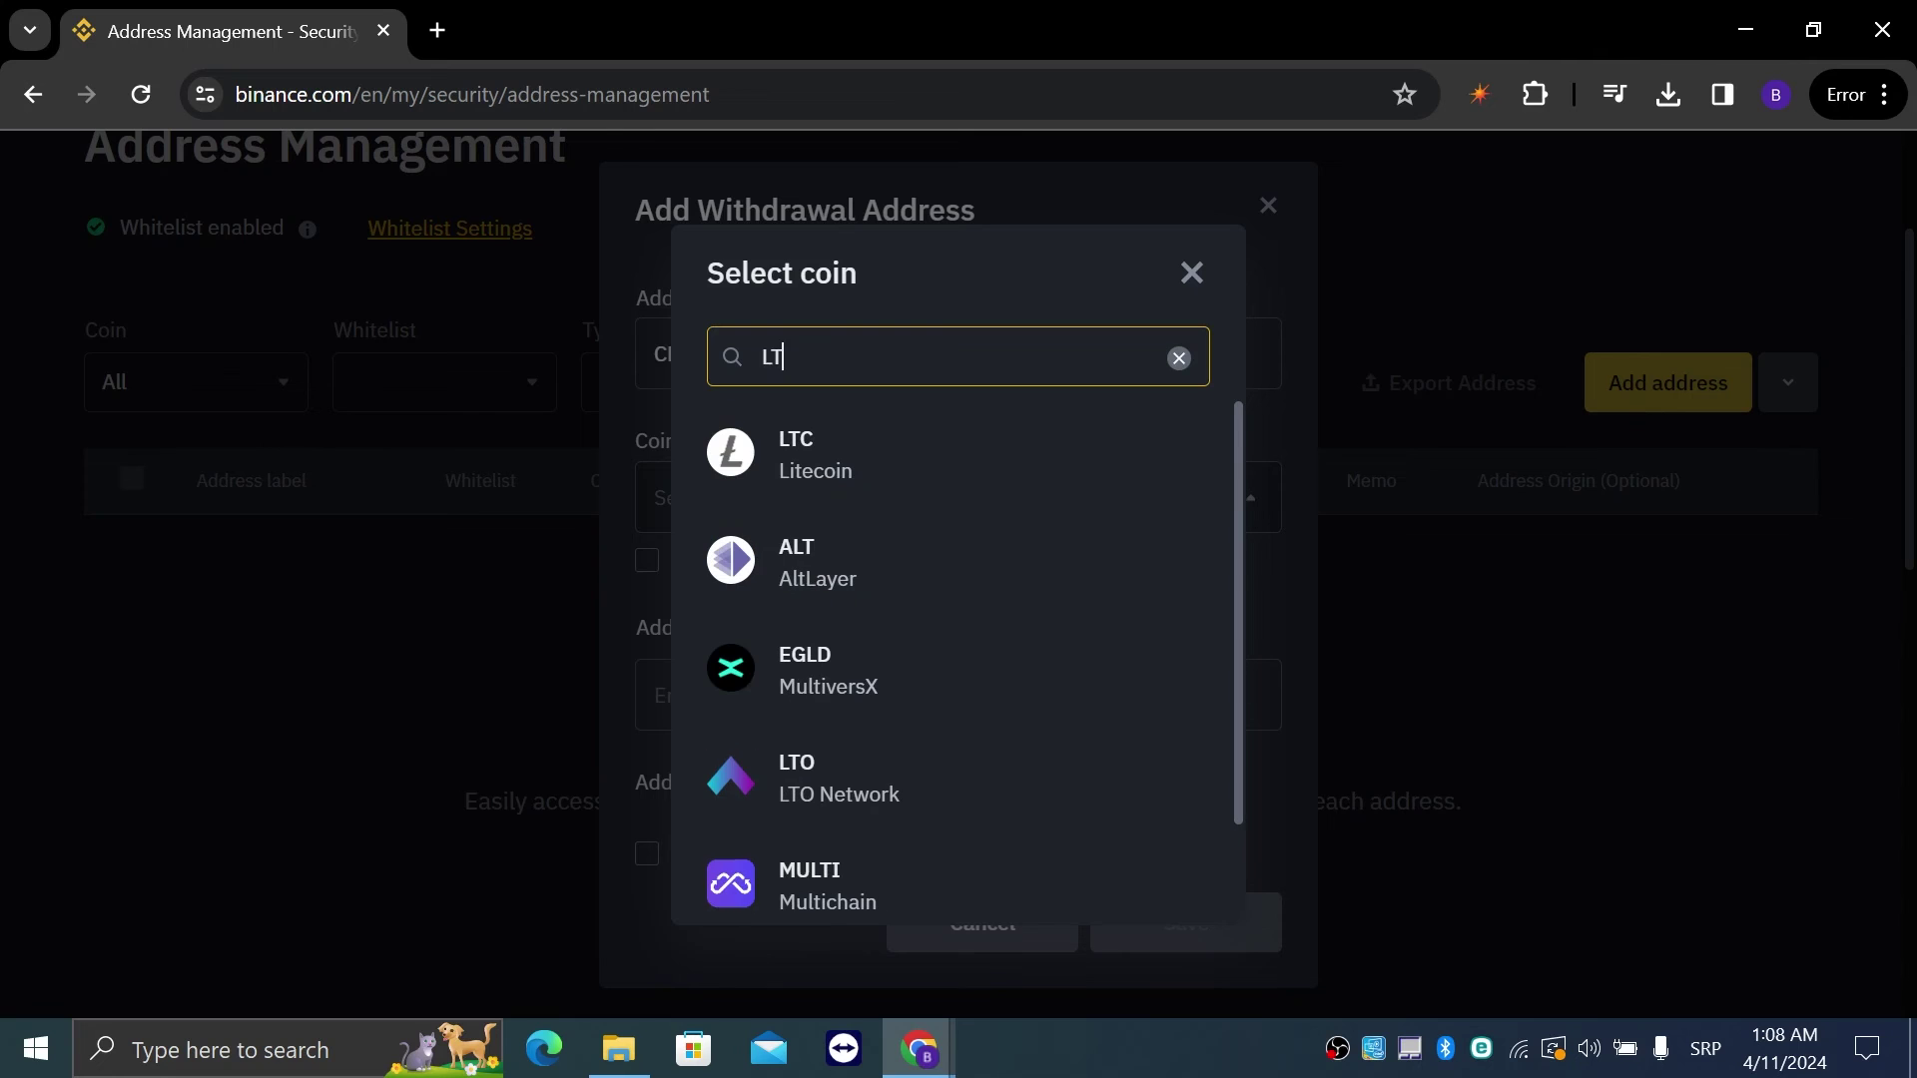
click(912, 433)
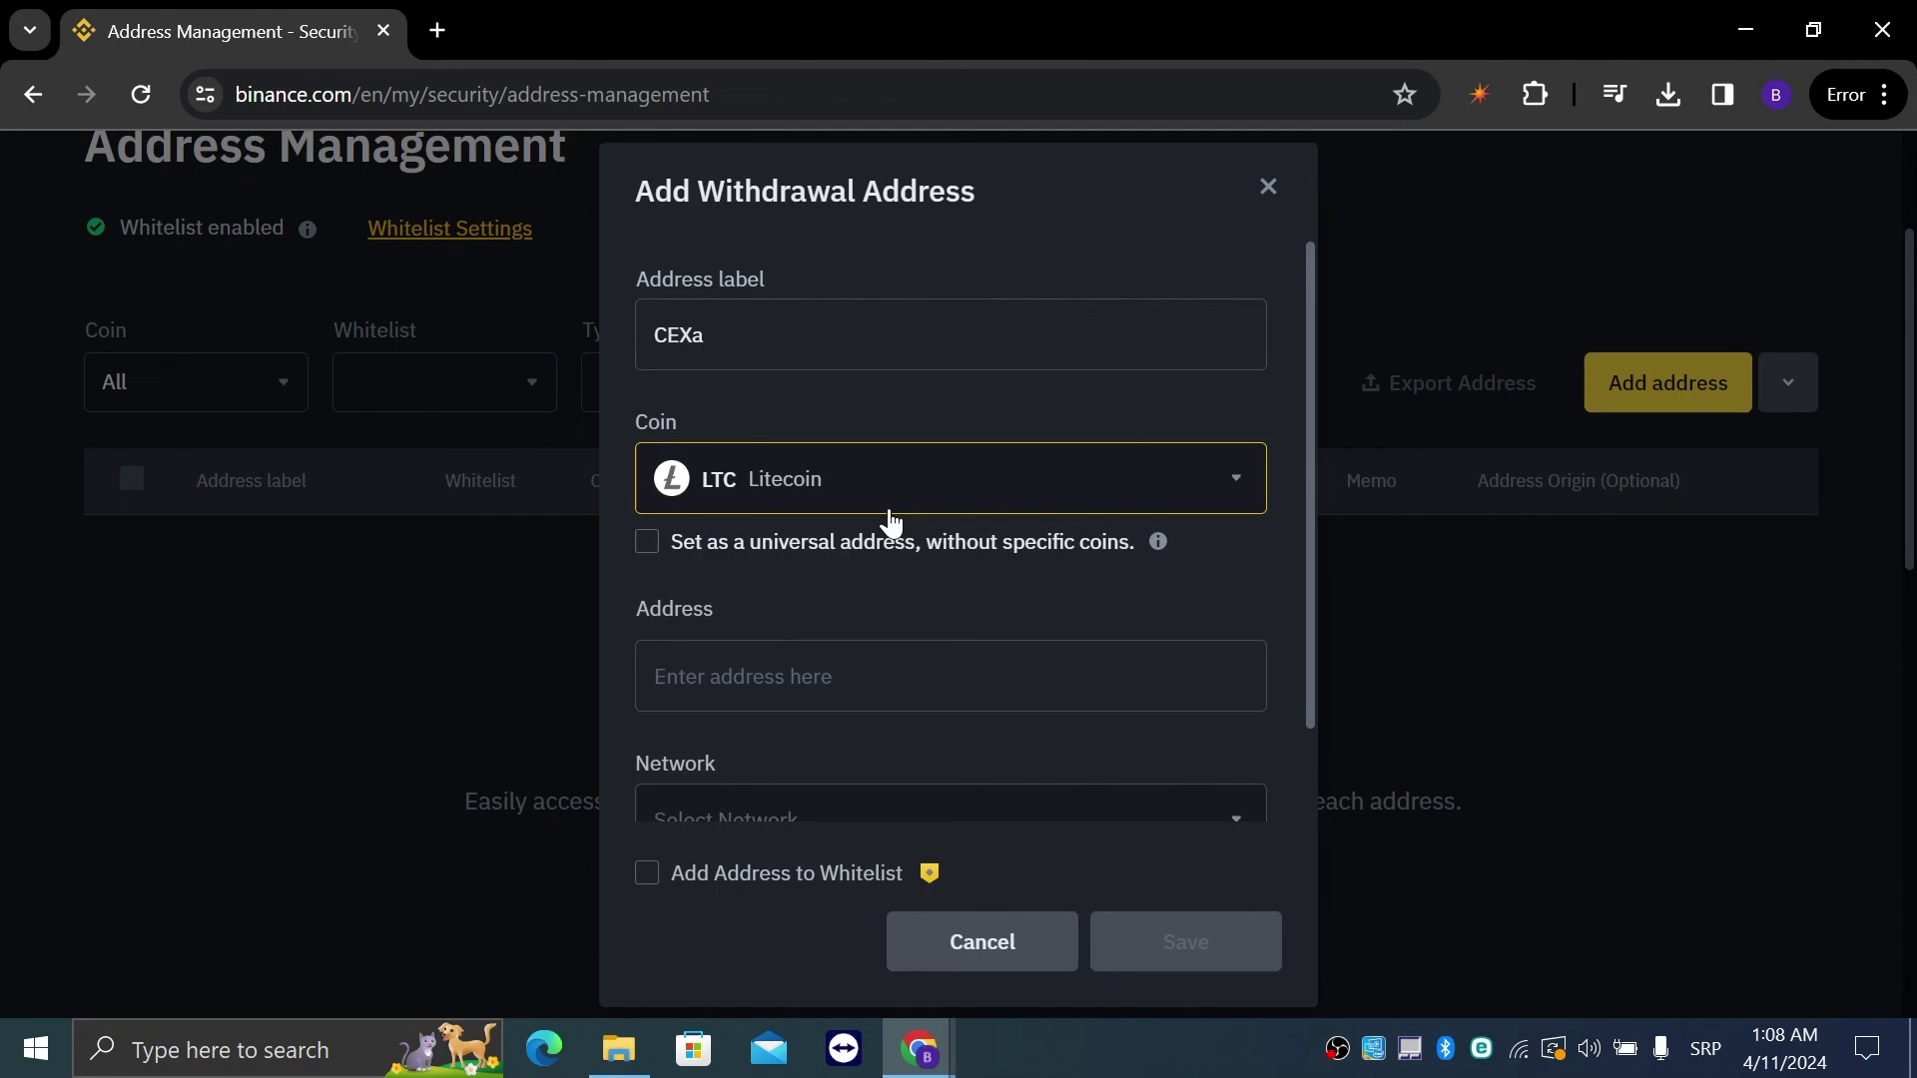
scroll(884, 523, down, 1)
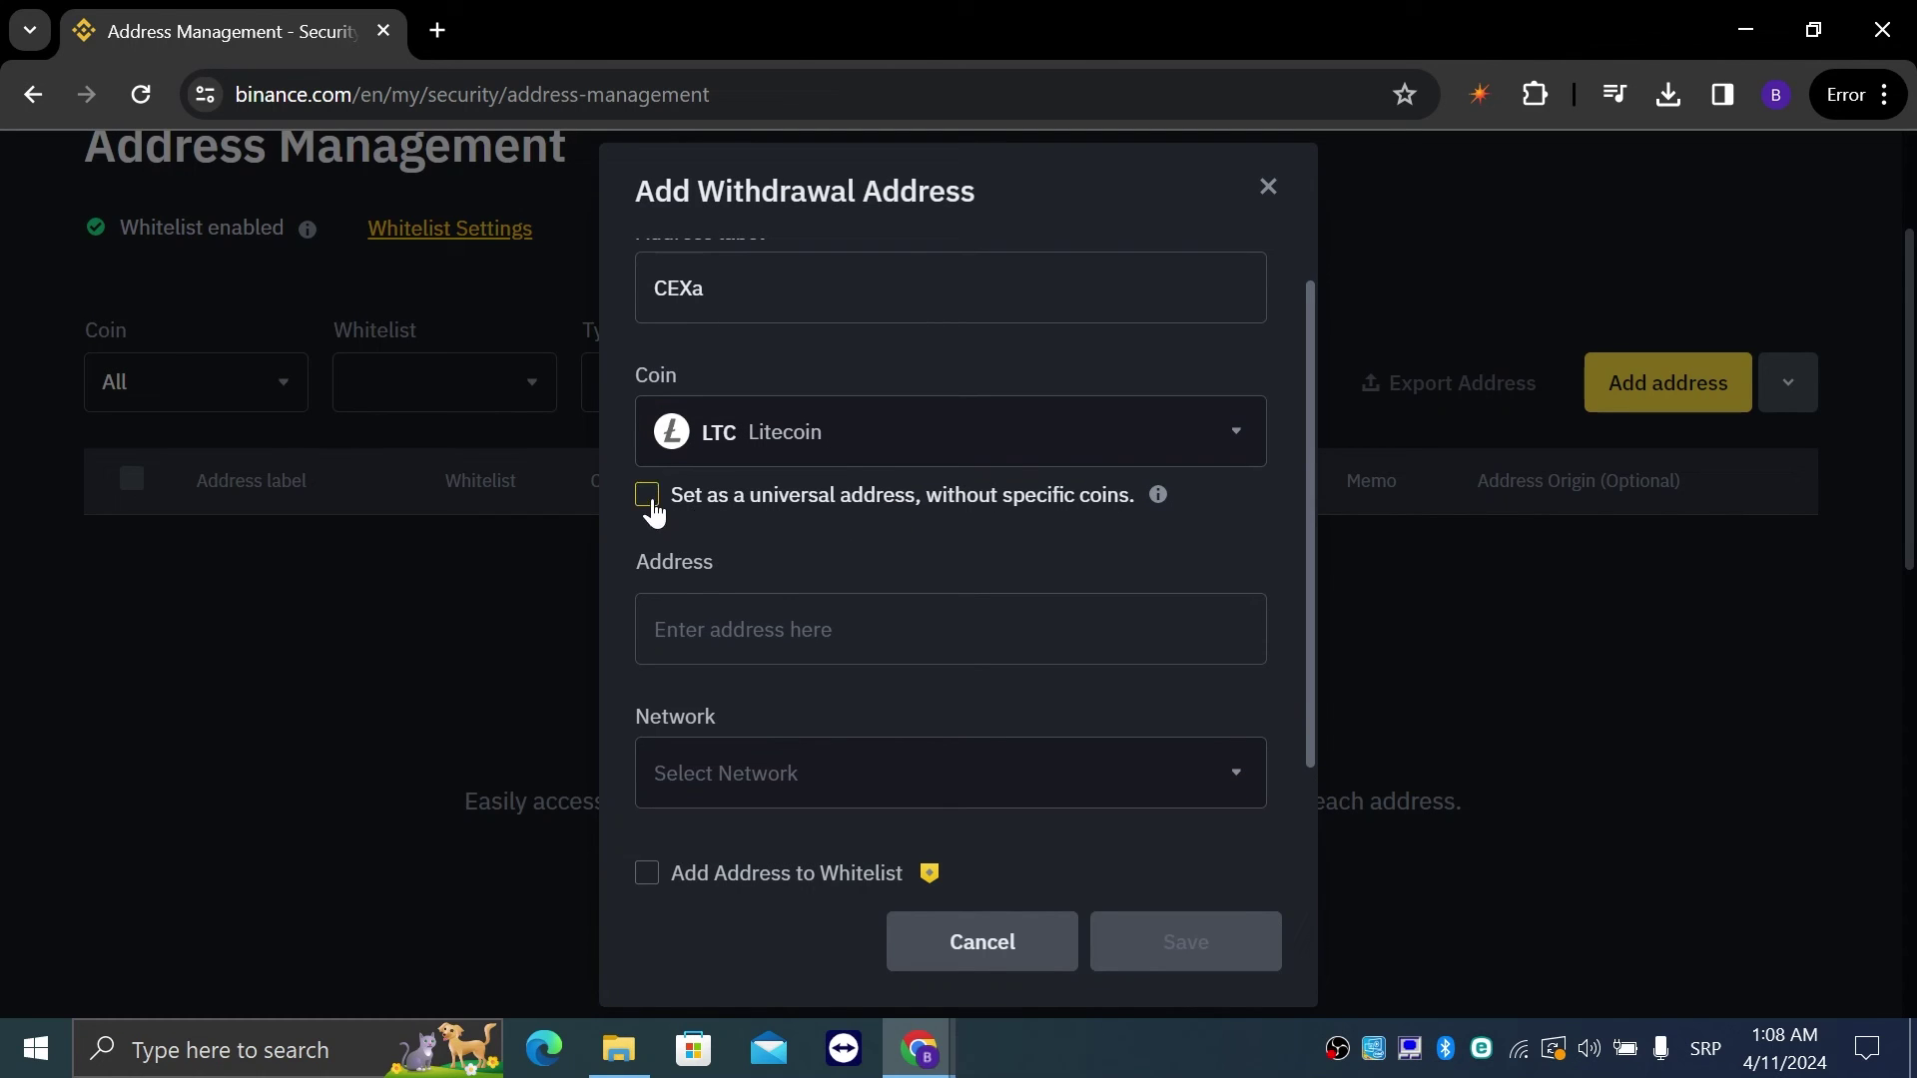
click(648, 505)
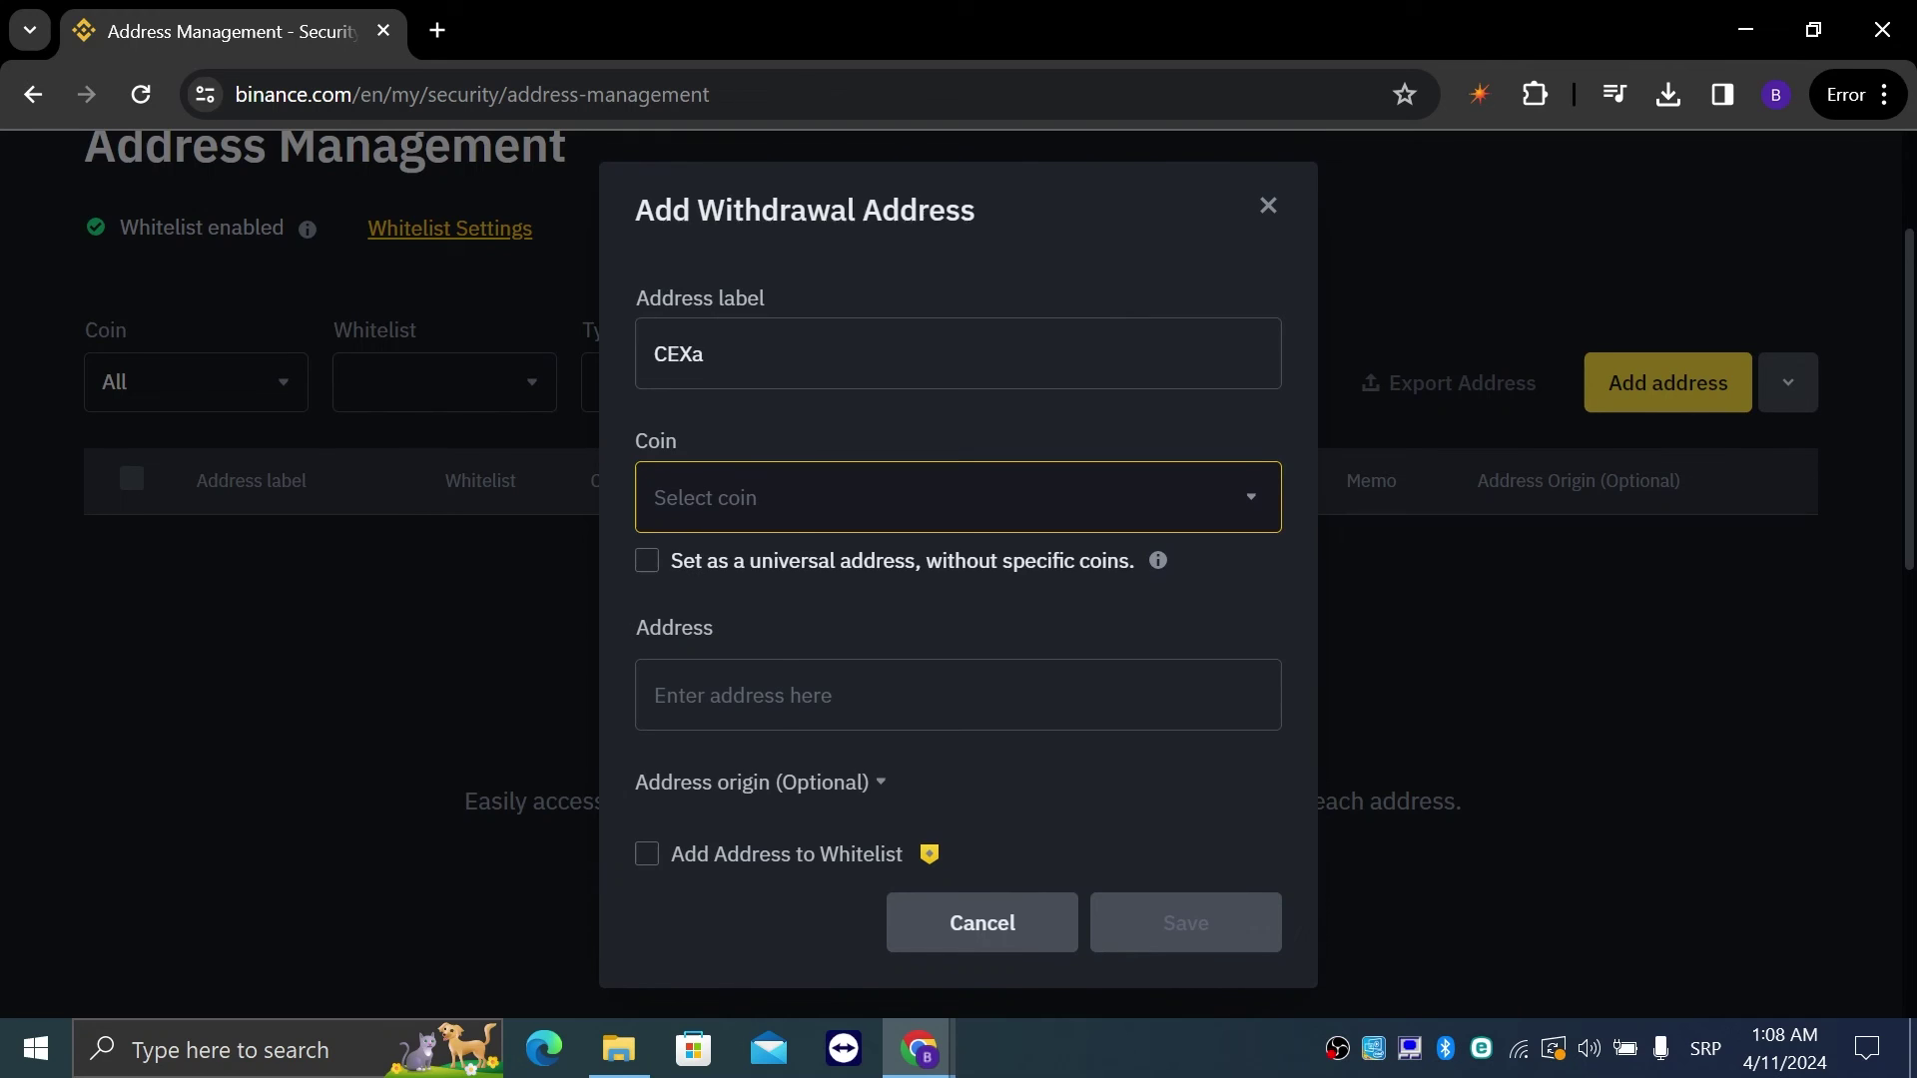
- Select LTC as the coin and LTC as the network, and enter the address text
click(703, 482)
click(867, 359)
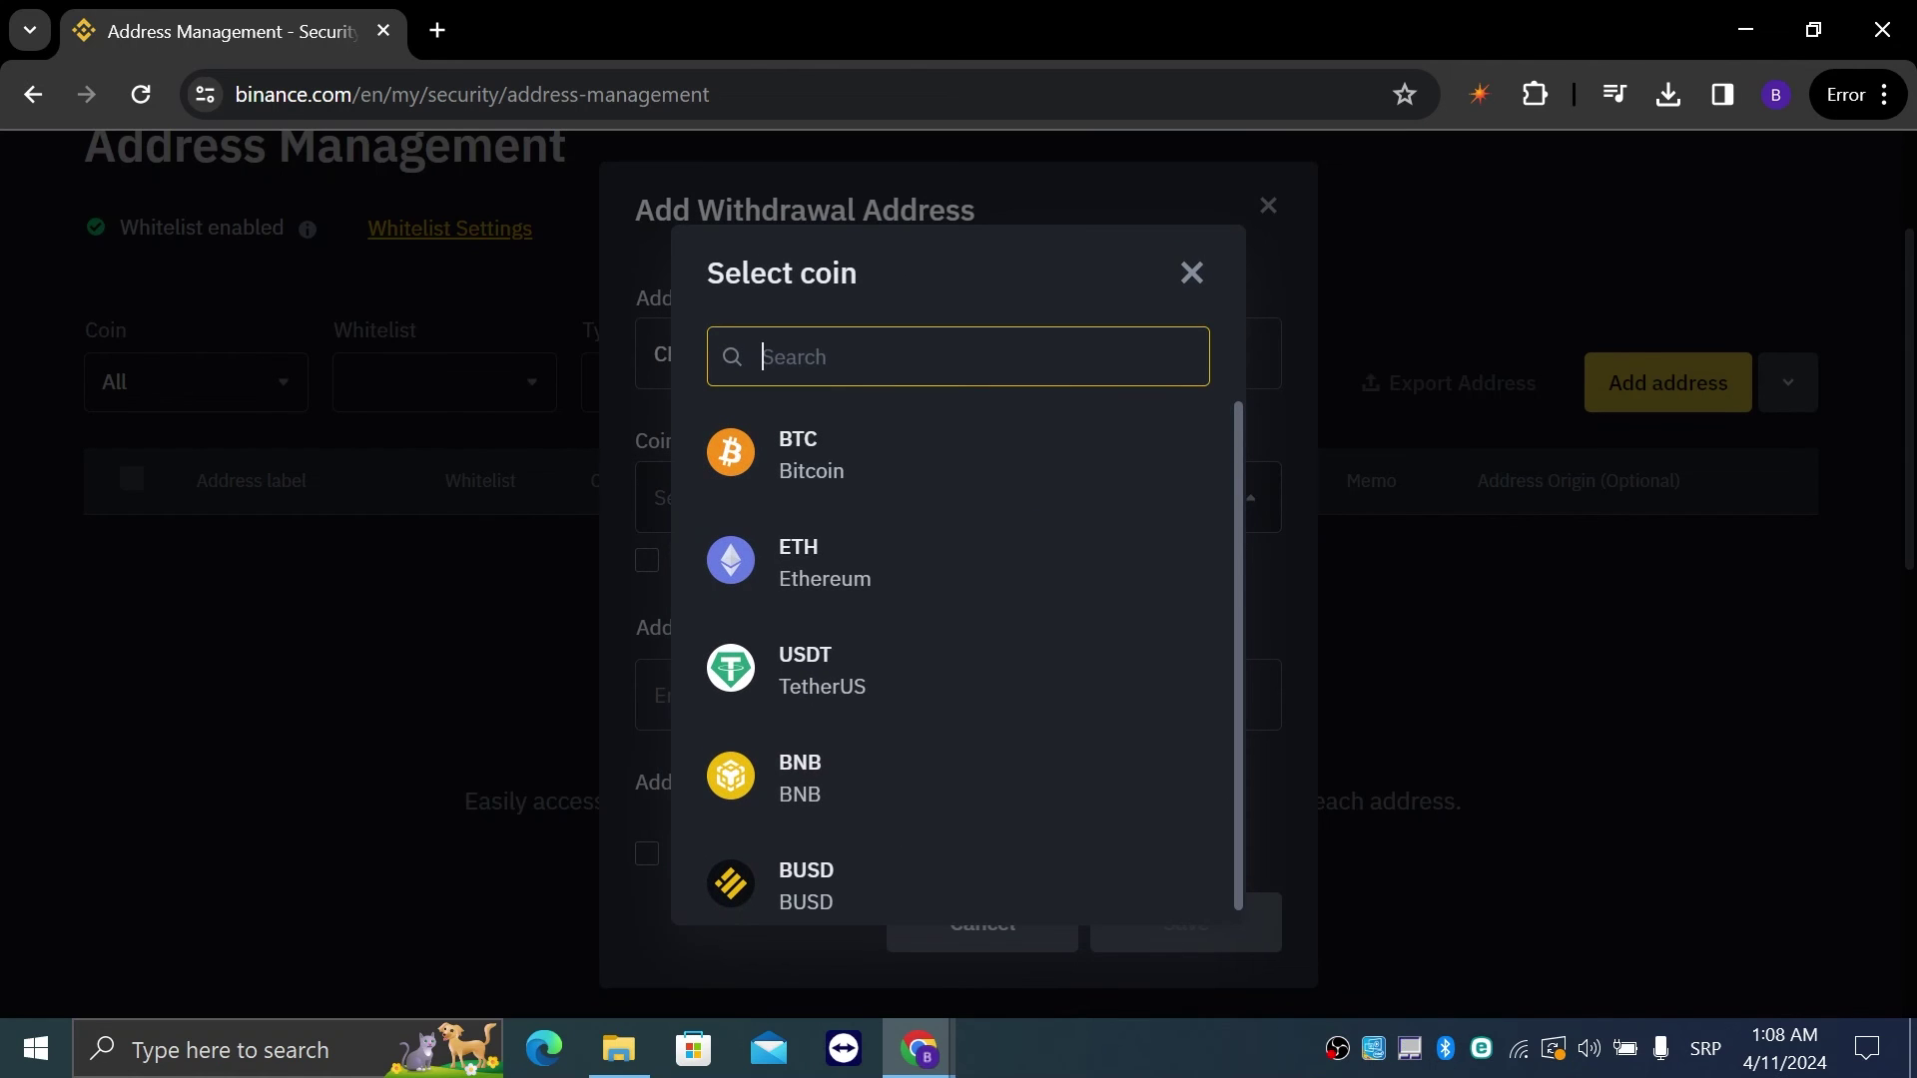
text(lt)
click(859, 484)
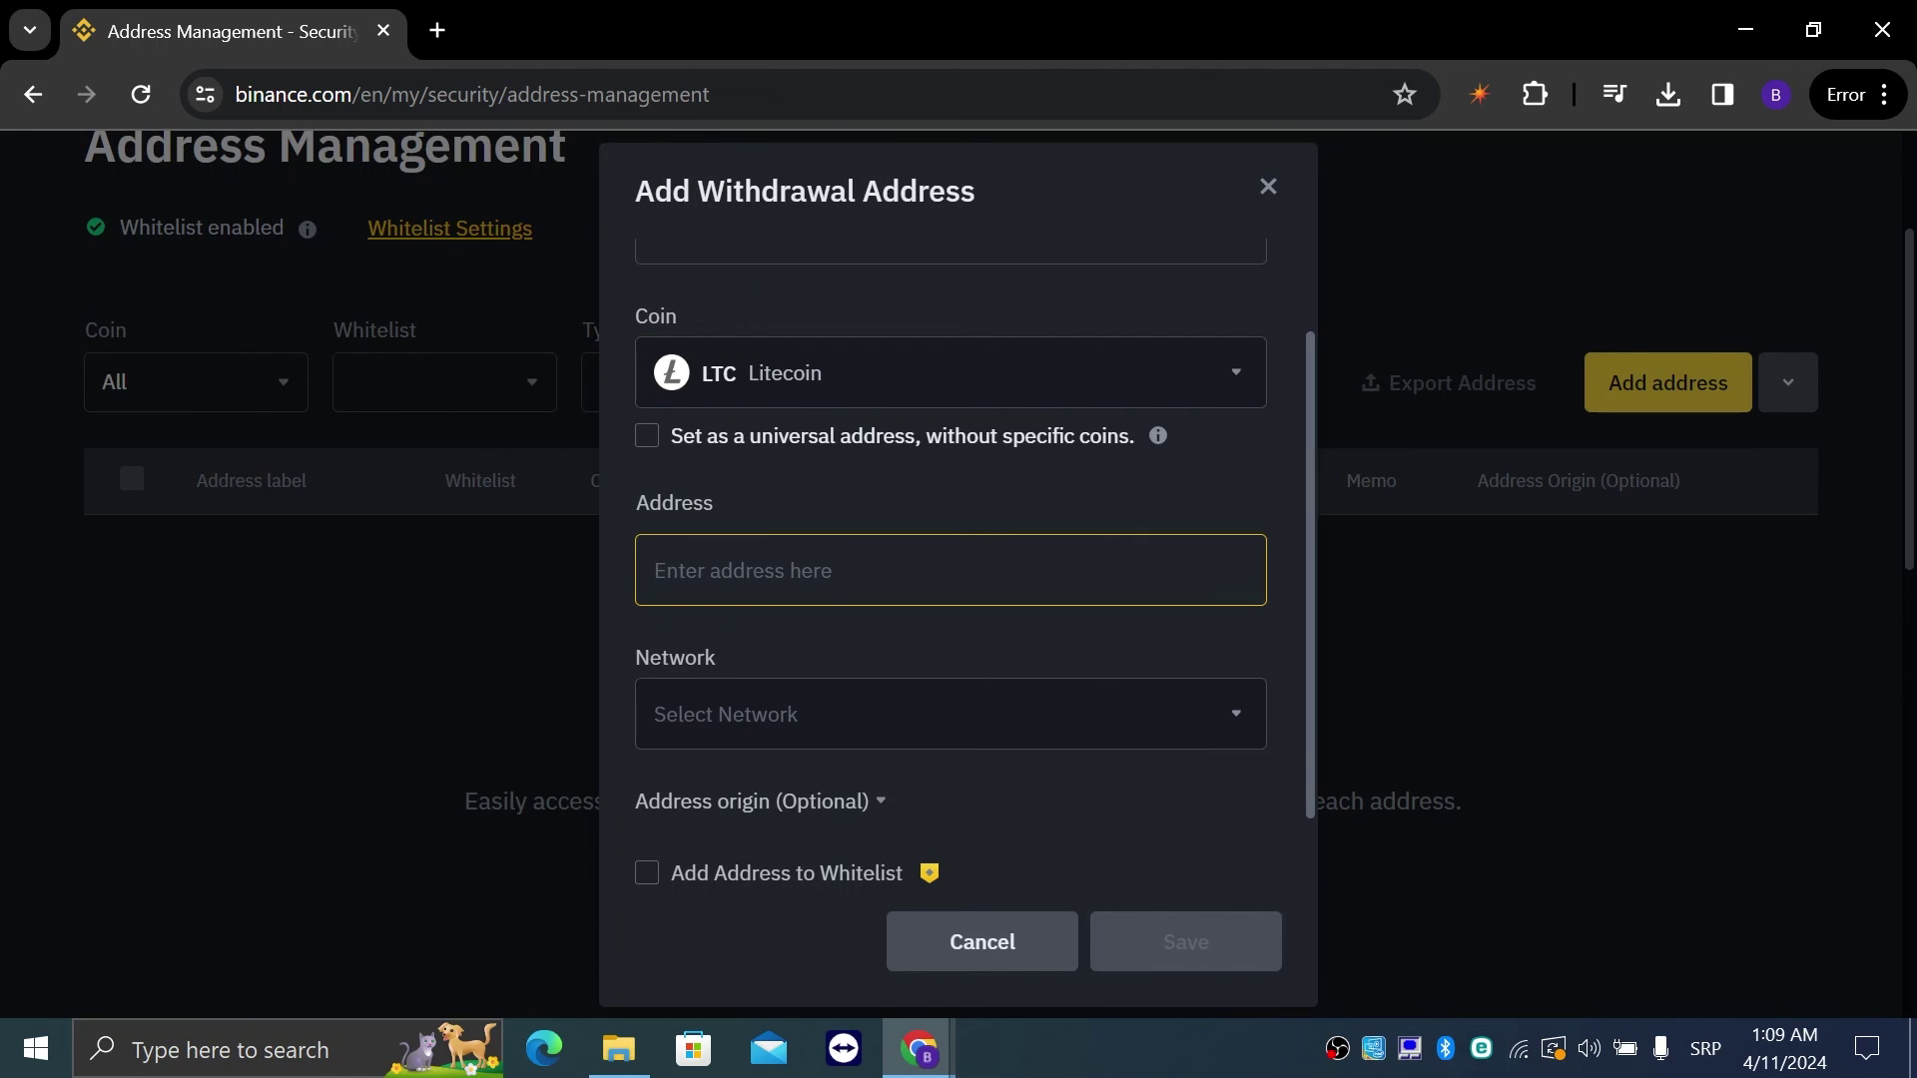
click(728, 719)
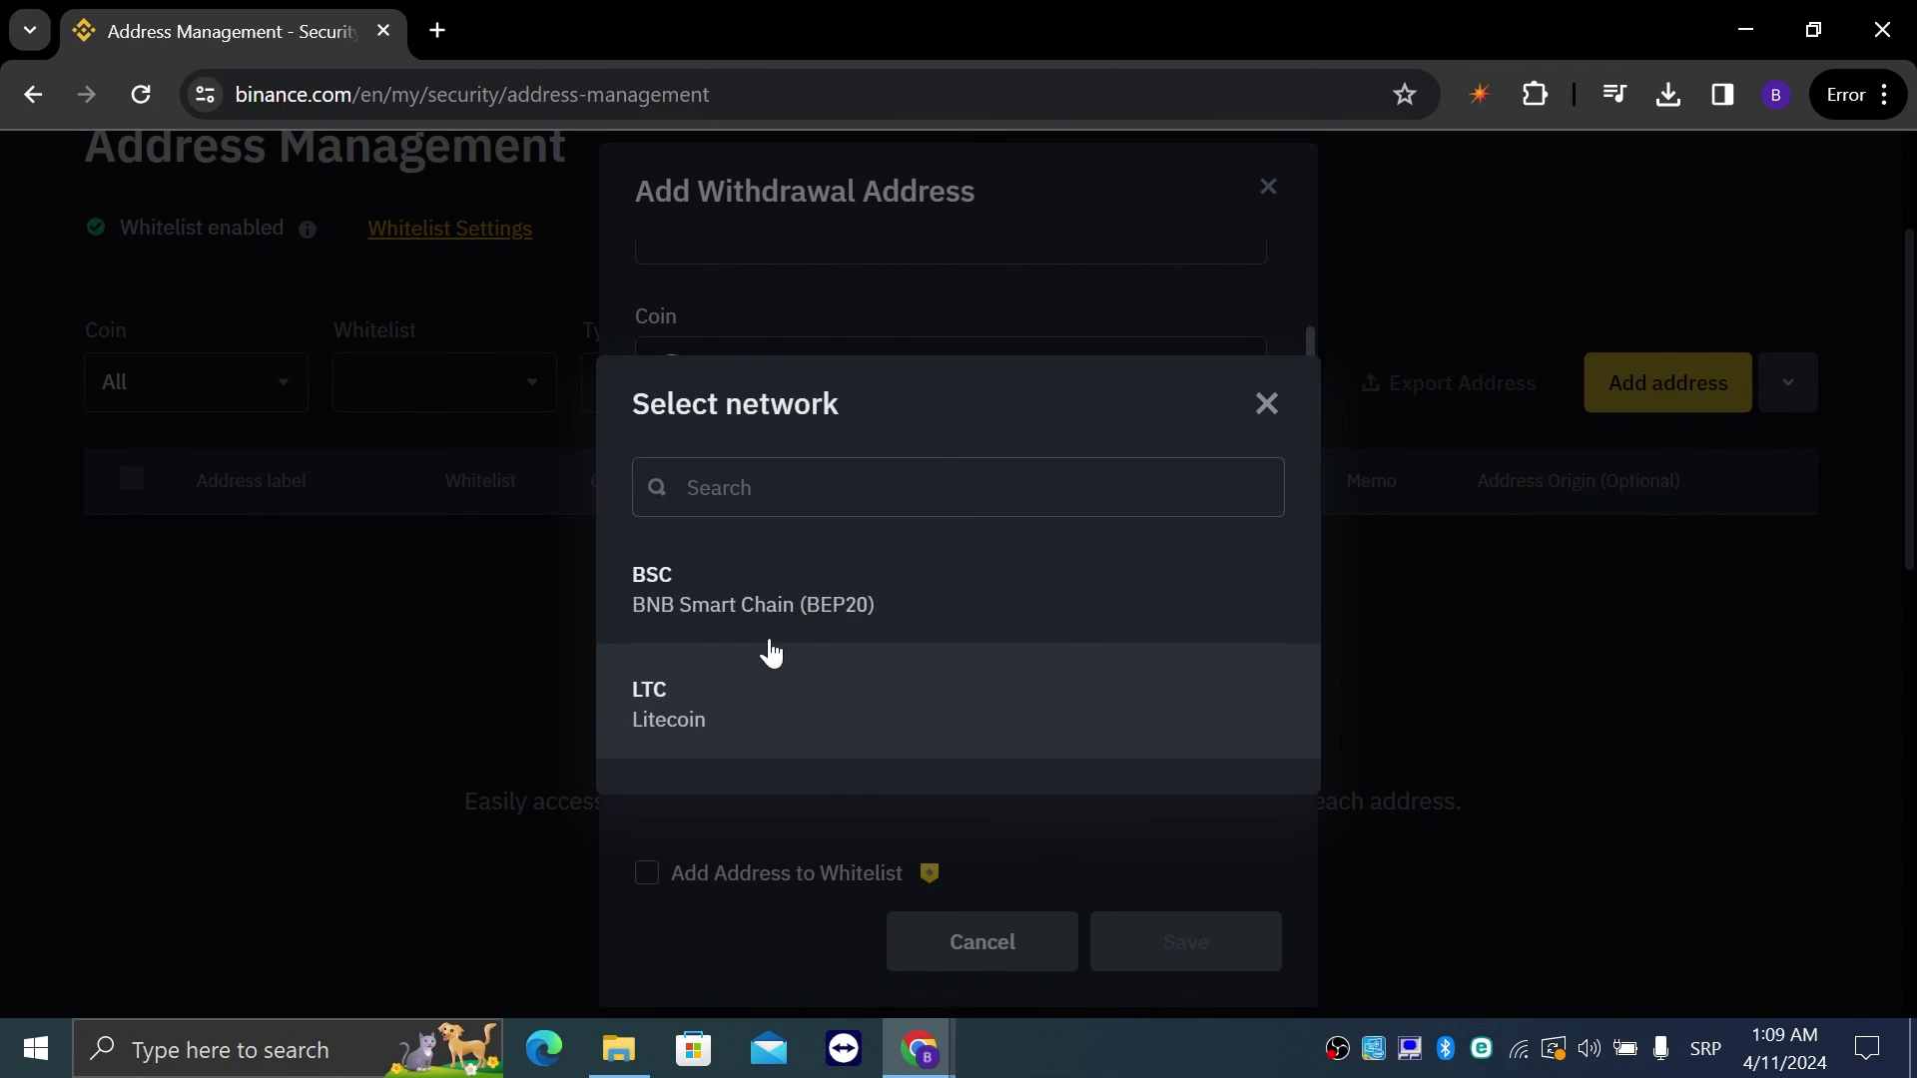
click(774, 705)
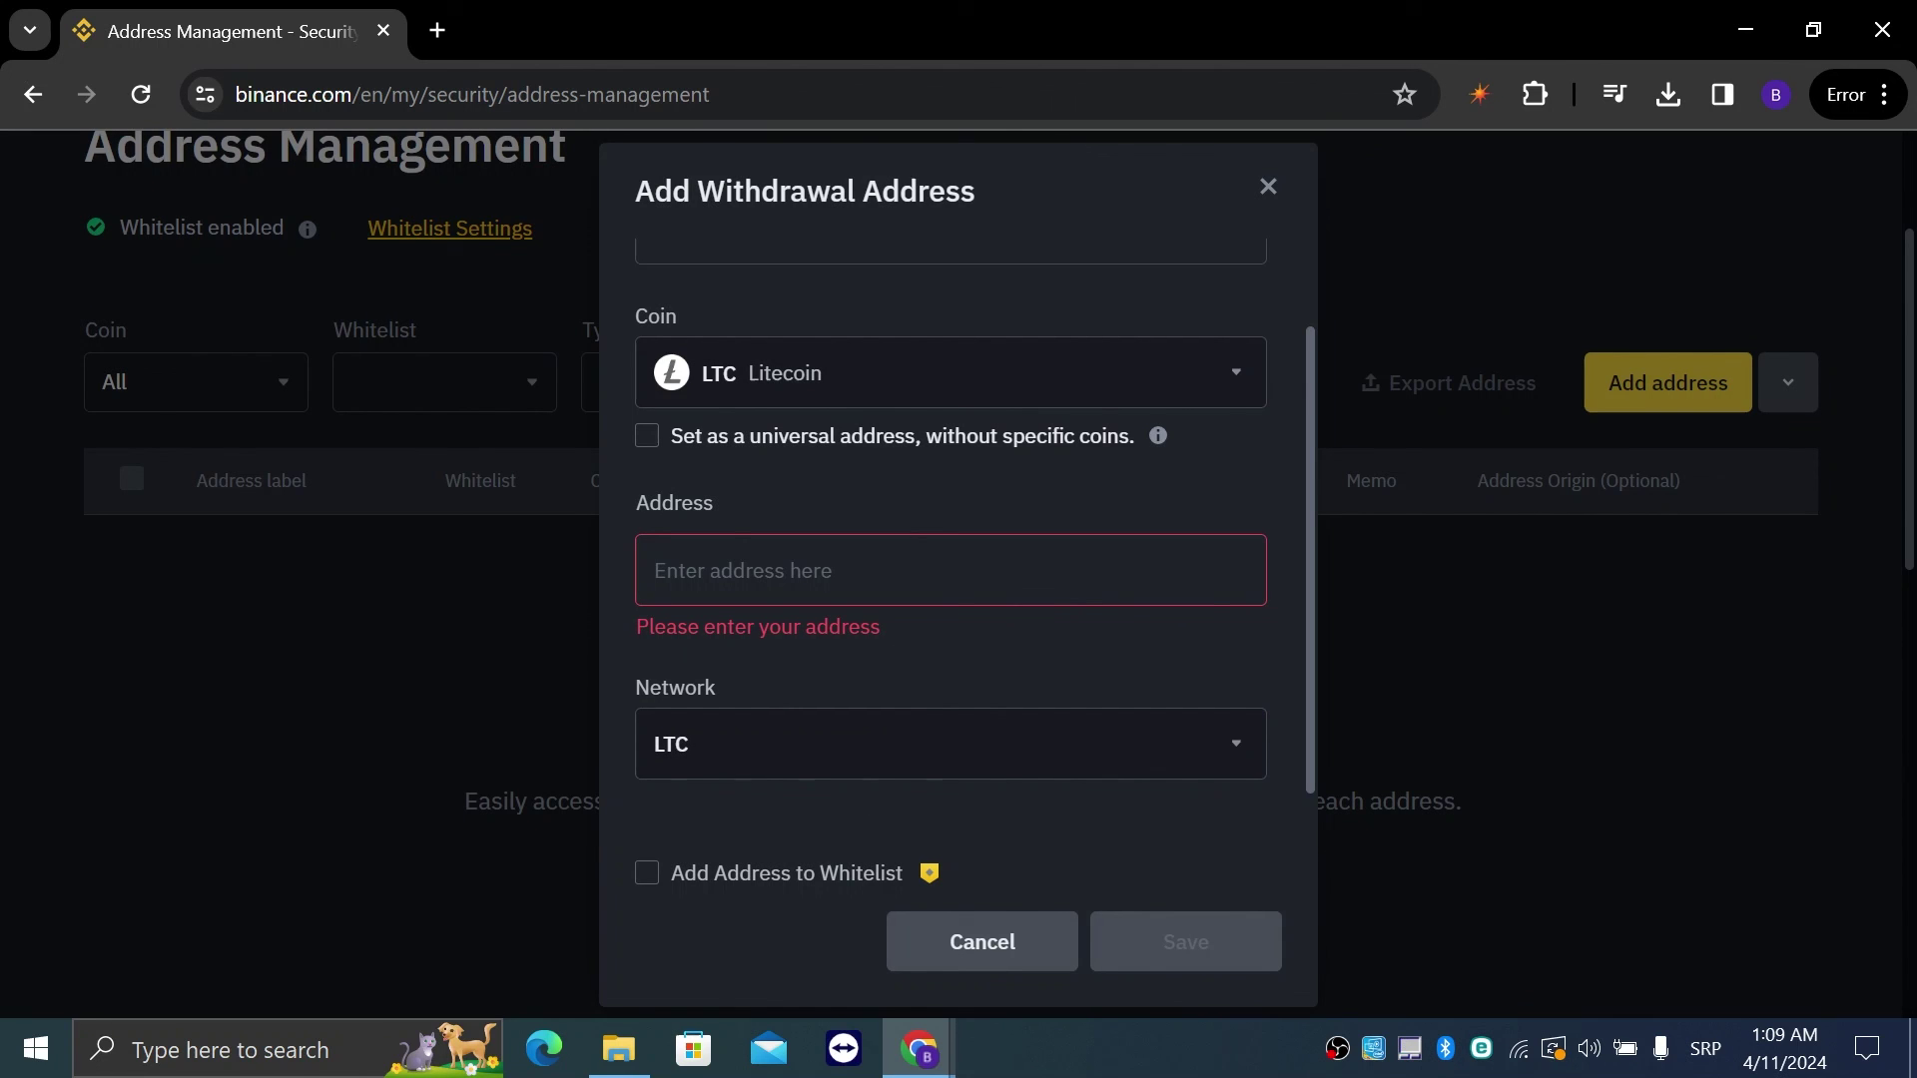
text(čld,ačs,dačsd,)
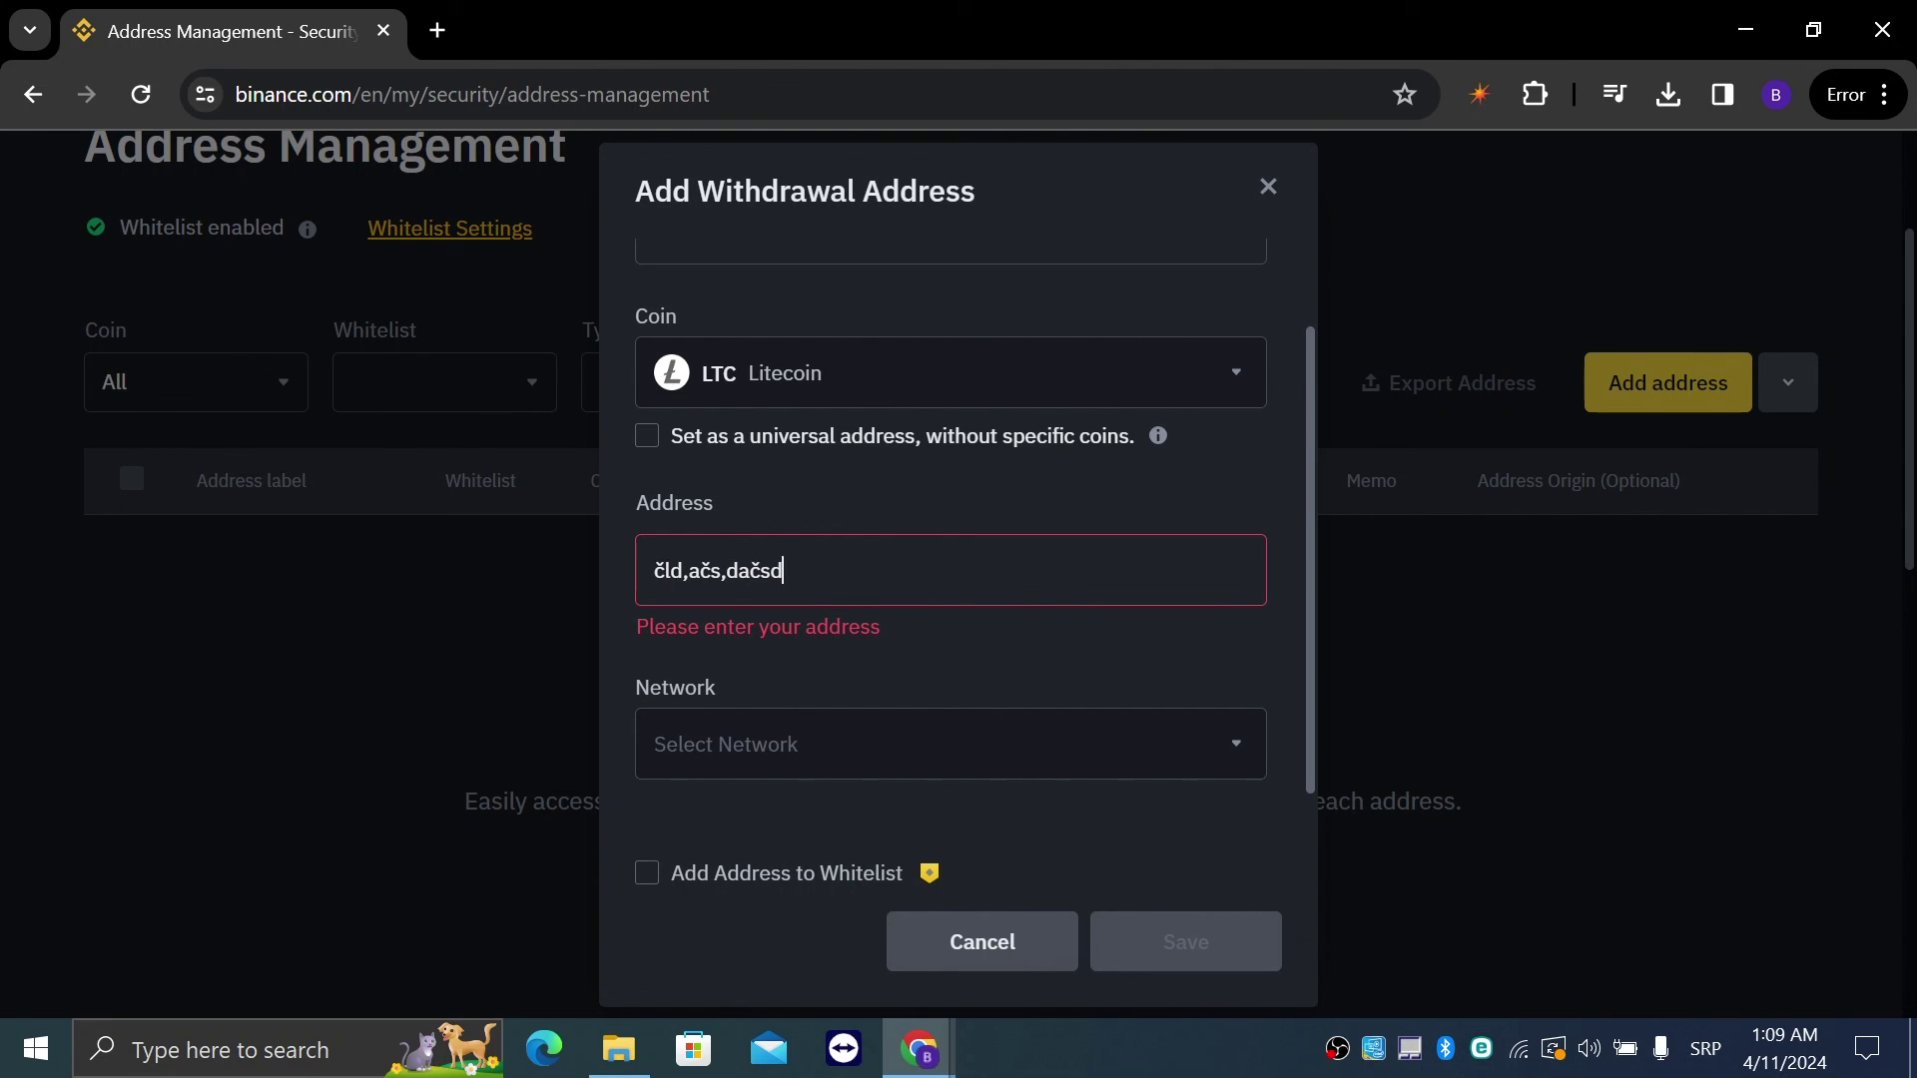
key(BackSpace)
key(BackSpace)
key(BackSpace)
key(BackSpace)
key(BackSpace)
key(BackSpace)
key(BackSpace)
key(BackSpace)
key(BackSpace)
text(samd)
text(alskdamsdkl)
scroll(715, 869, down, 1)
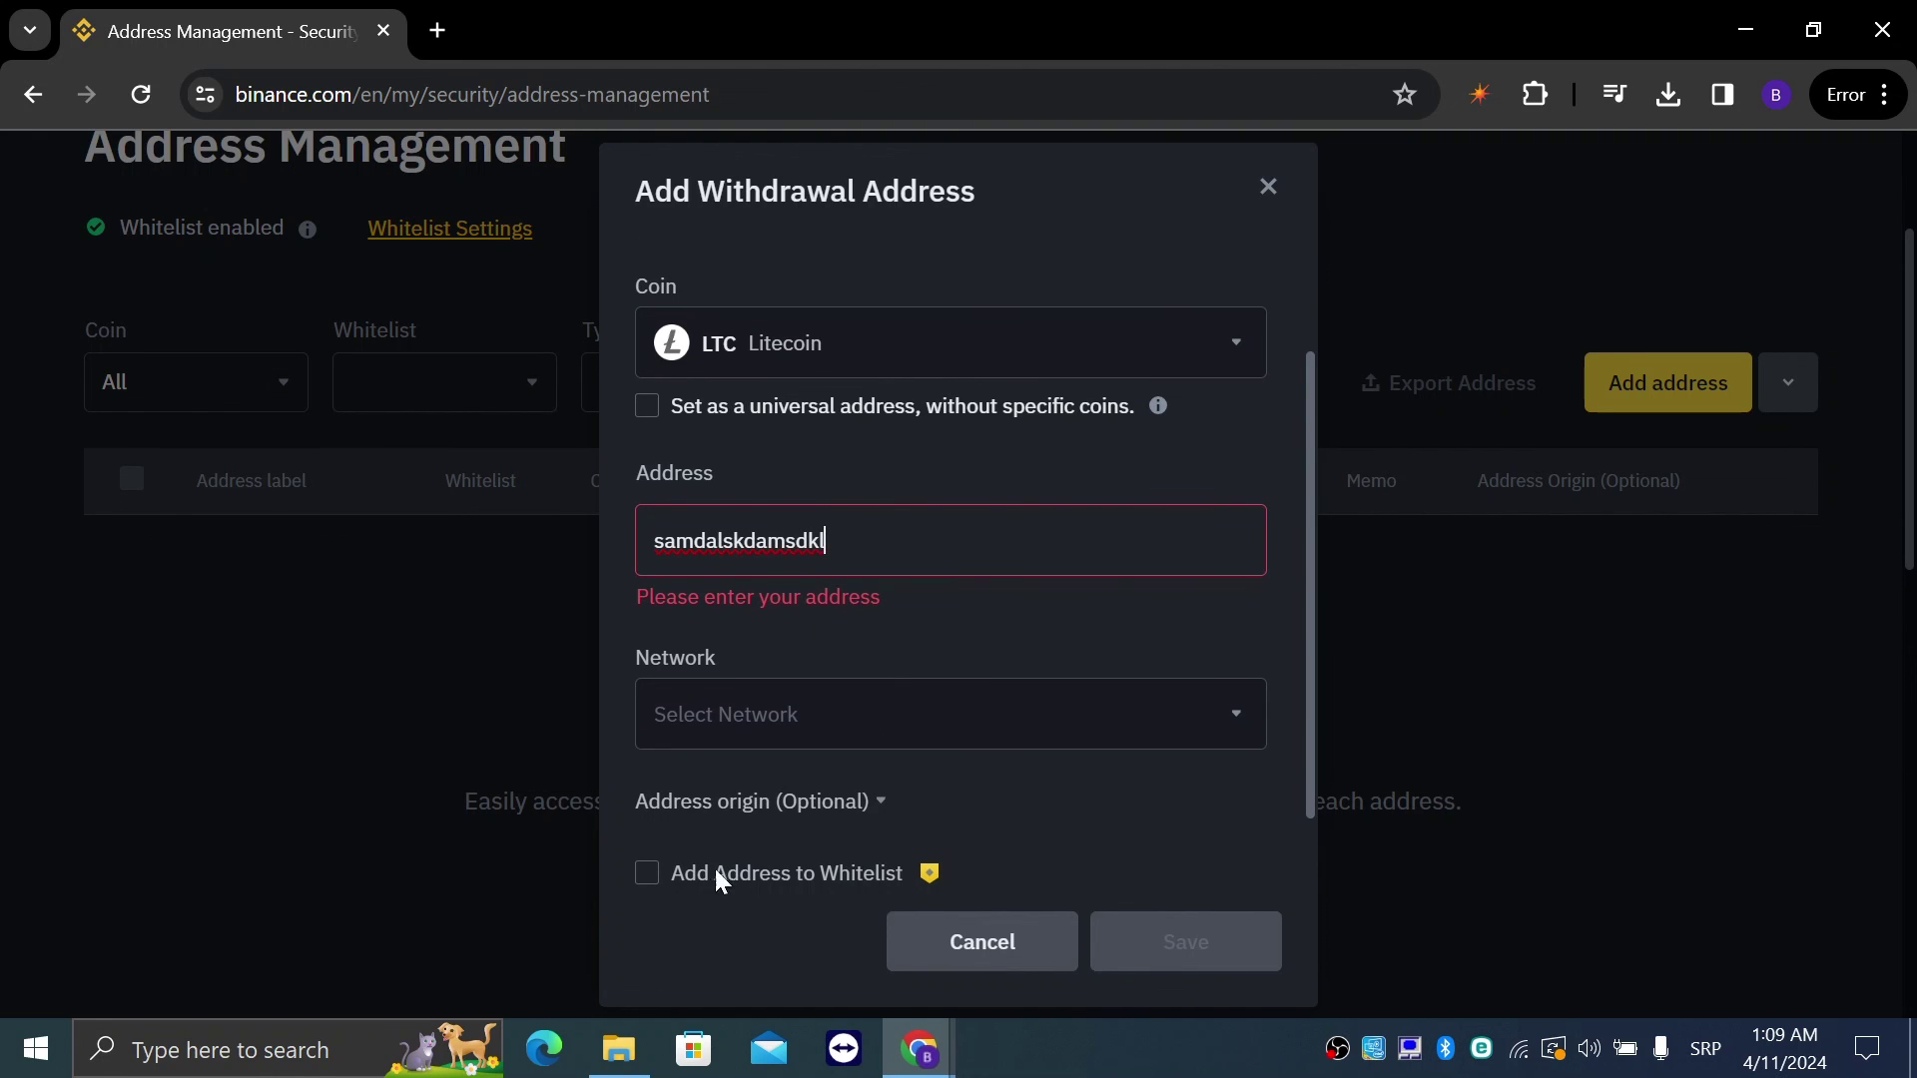
- Tick Add Address to Whitelist, then cancel the form without saving
click(648, 876)
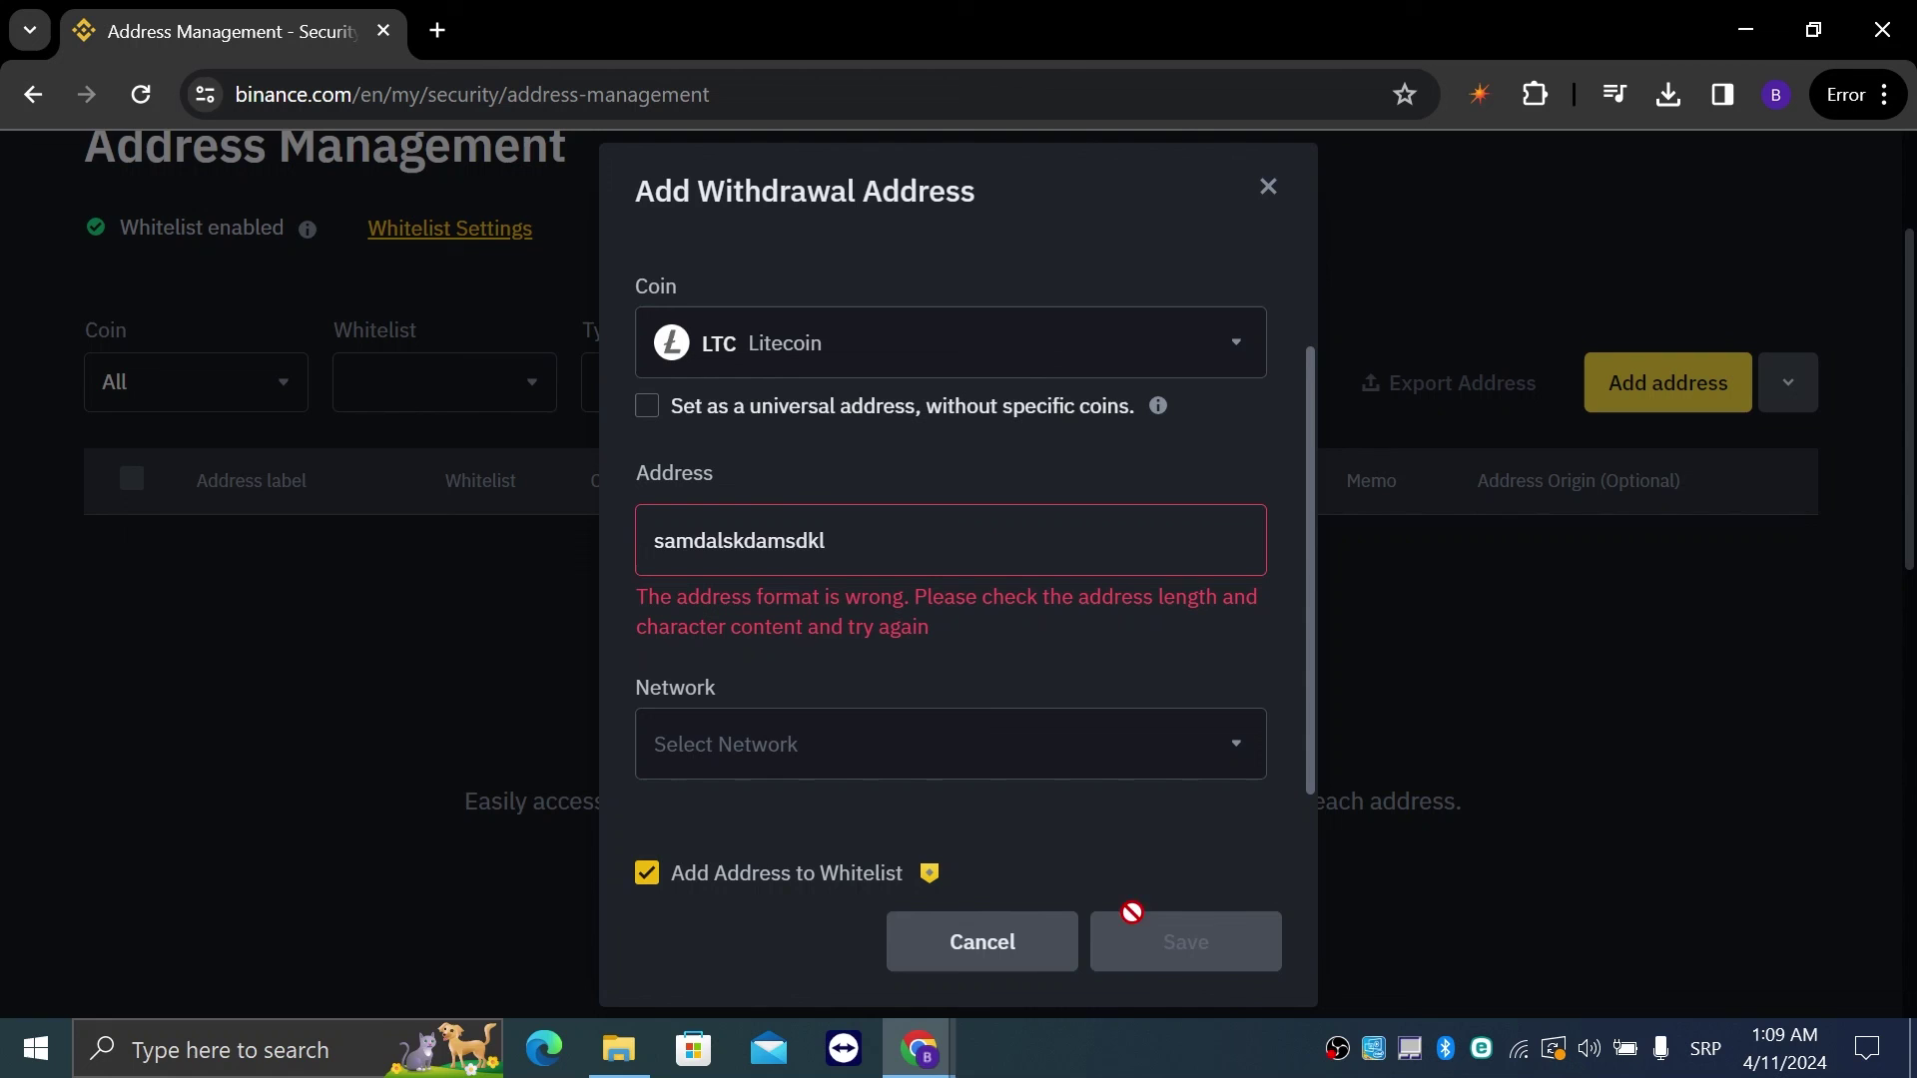
click(950, 955)
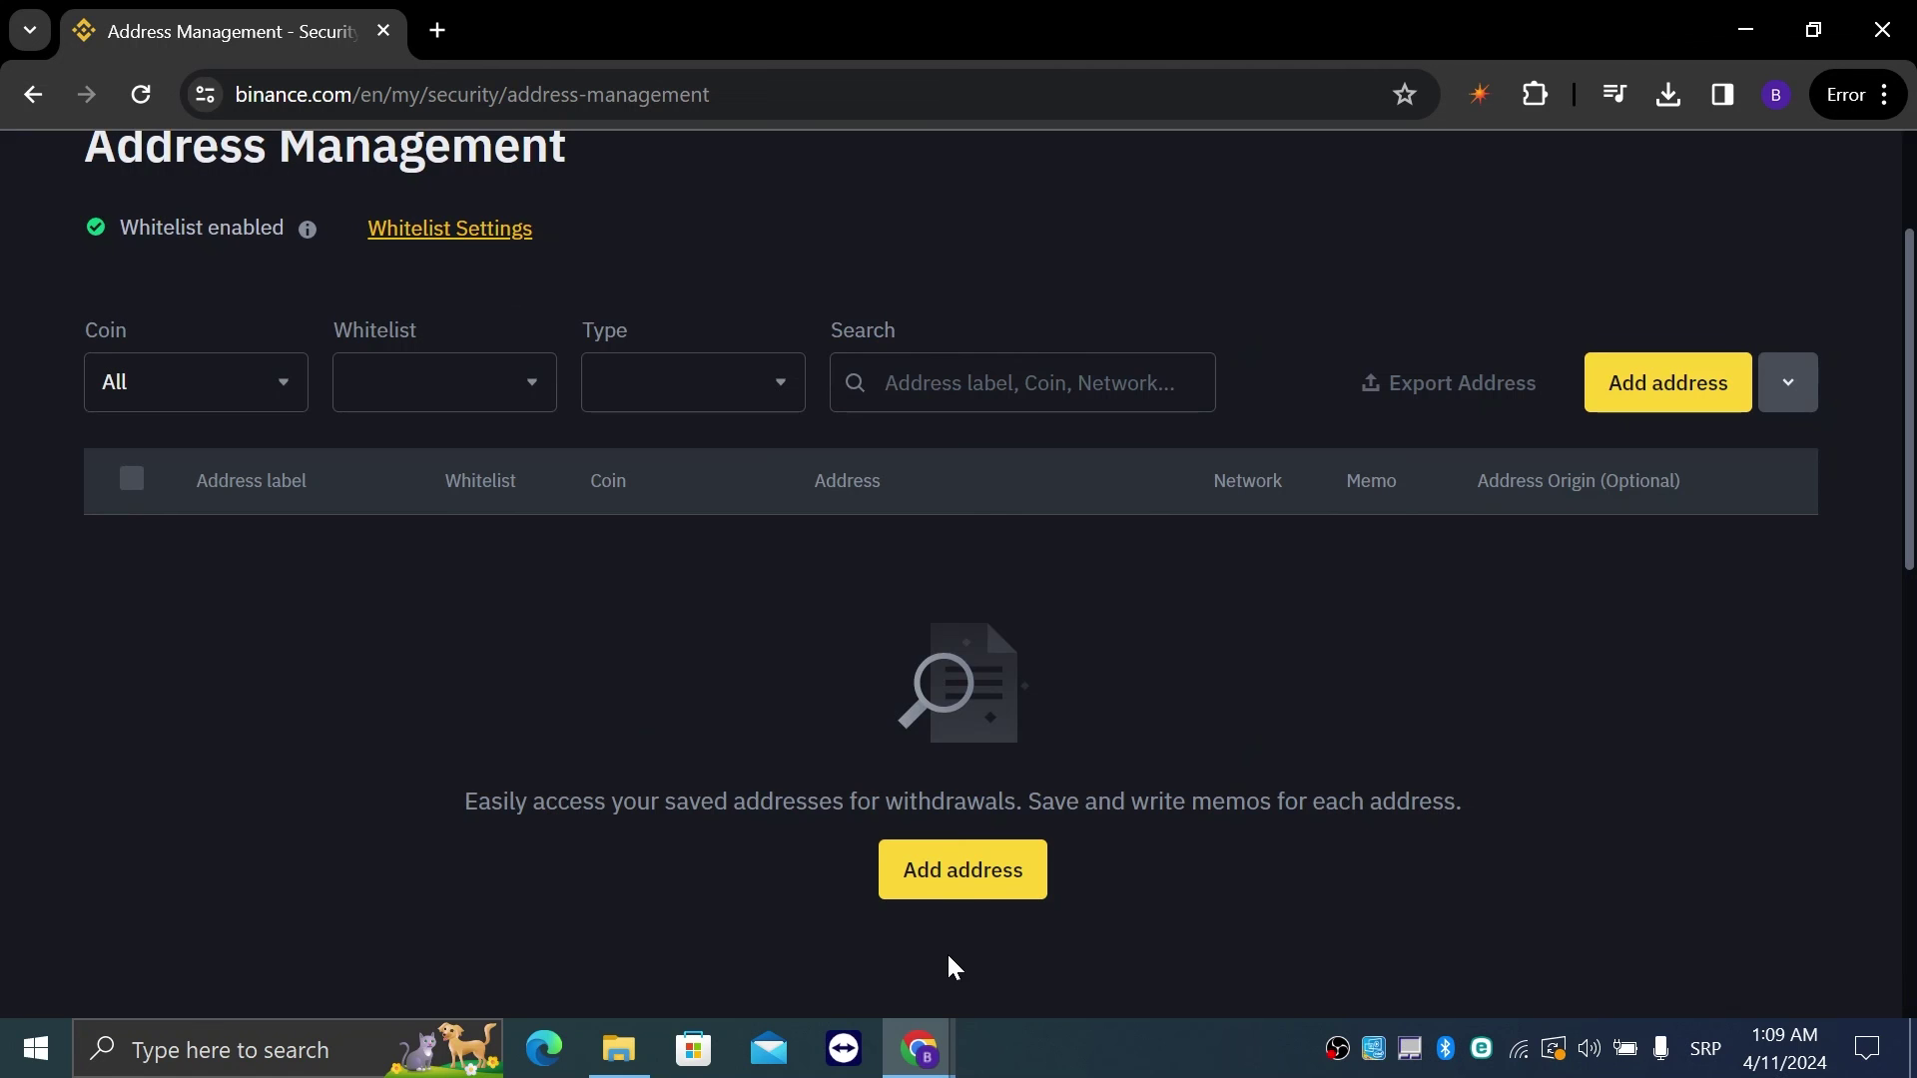
scroll(958, 822, up, 2)
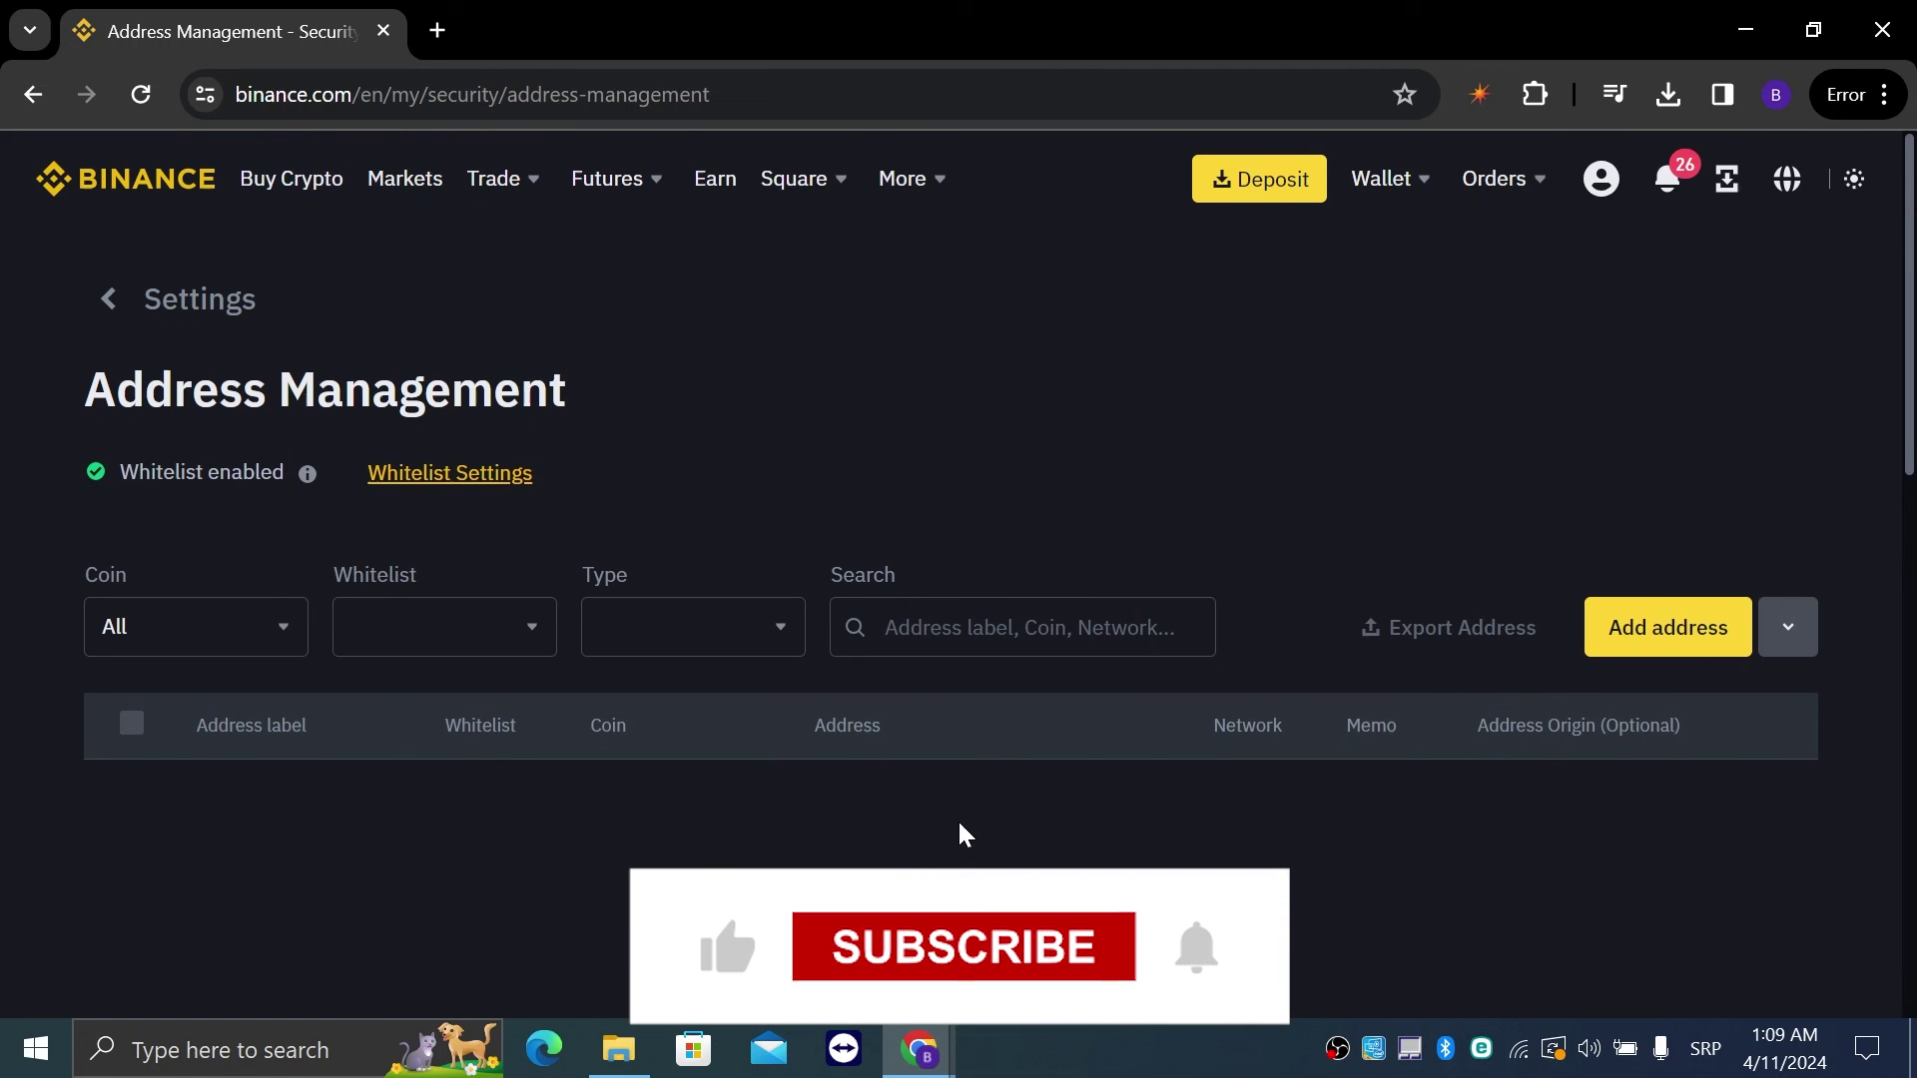